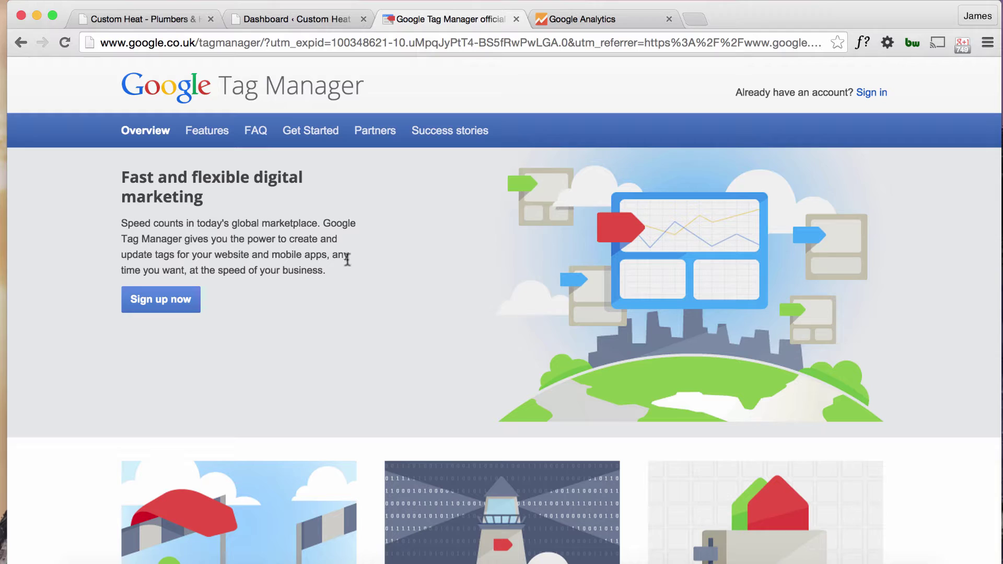
- Sign up and start a Tag Manager account named 'Custom Heat' with anonymous data sharing enabled
left_click(162, 21)
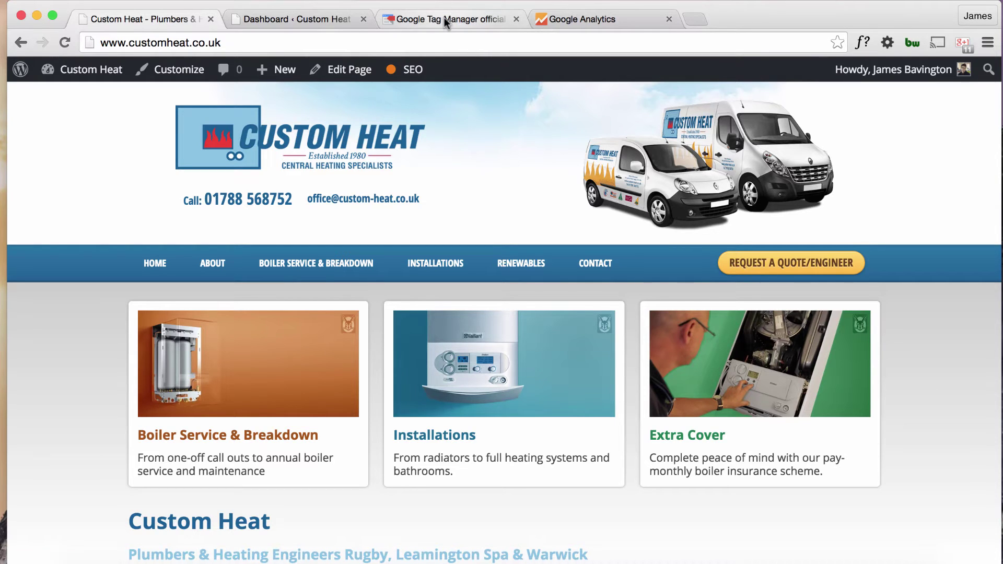
left_click(444, 17)
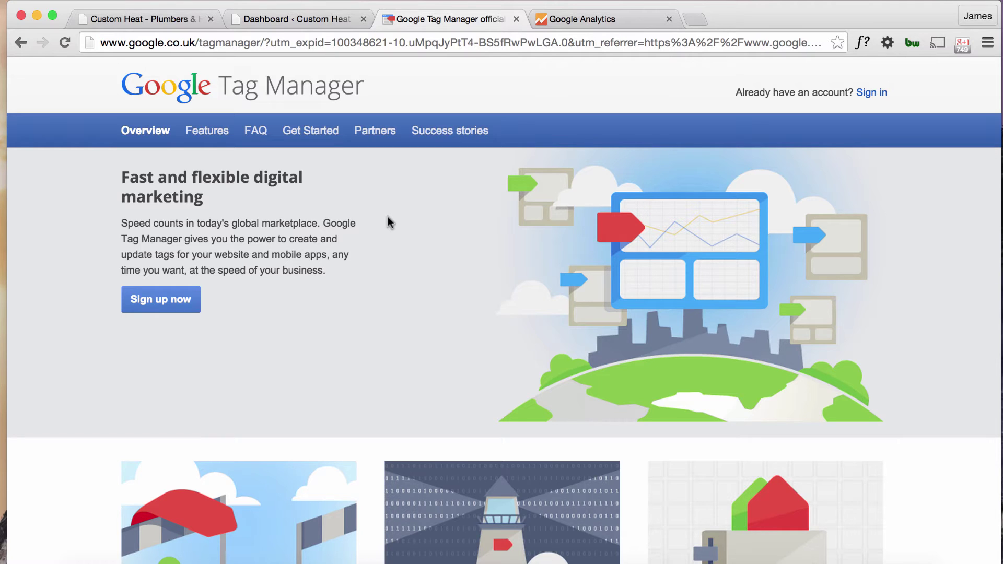
left_click(159, 298)
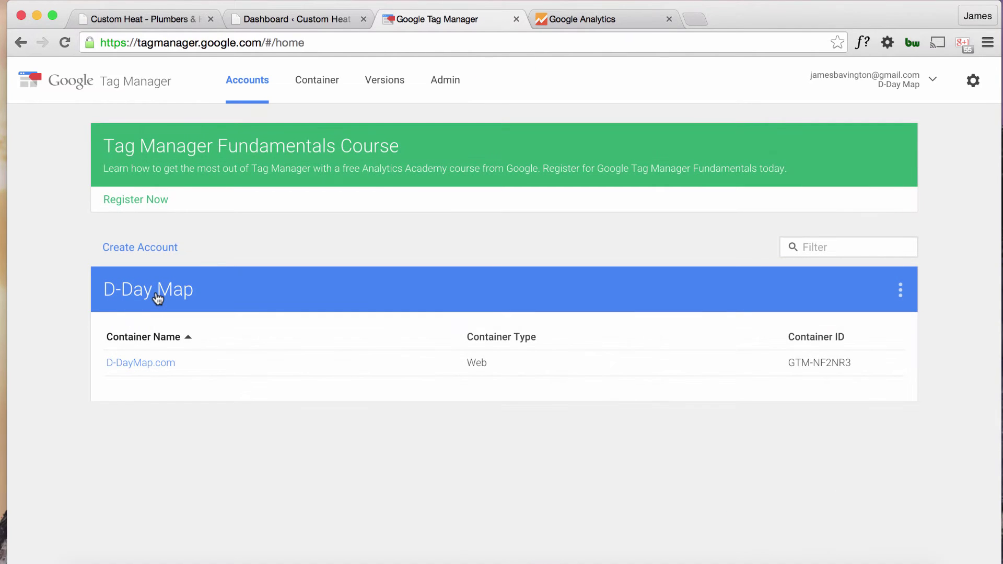
left_click(164, 247)
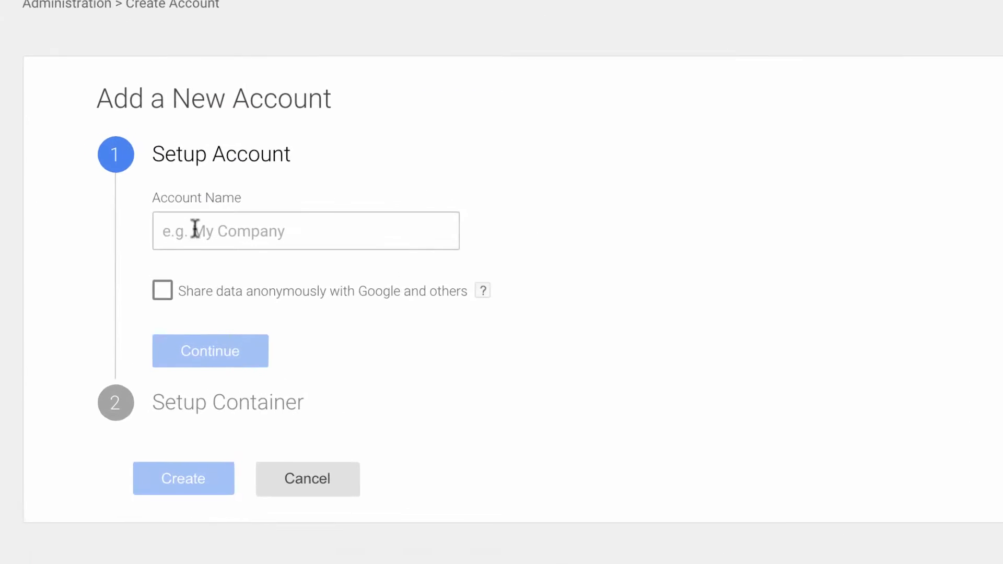
left_click(190, 278)
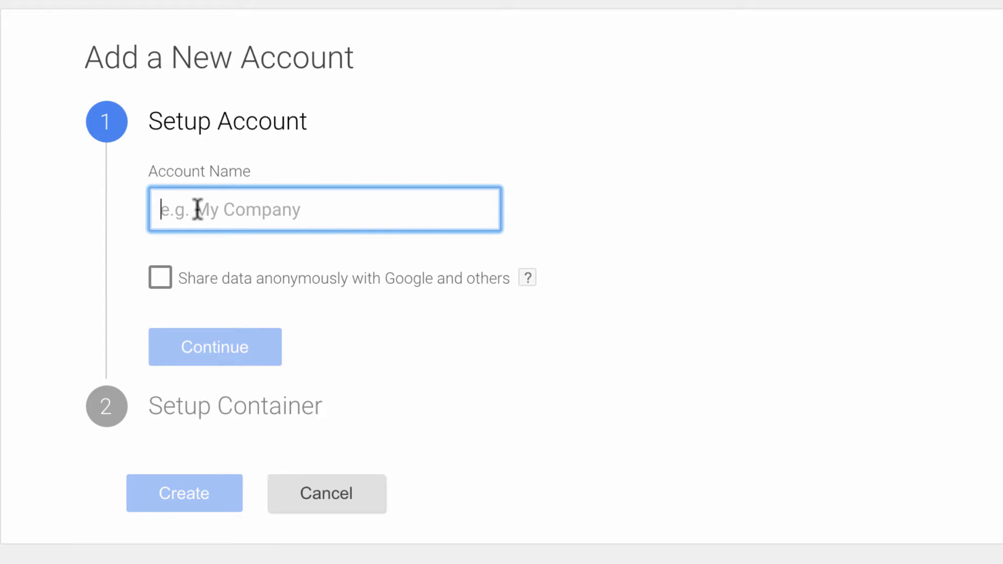
type("Custom Heat")
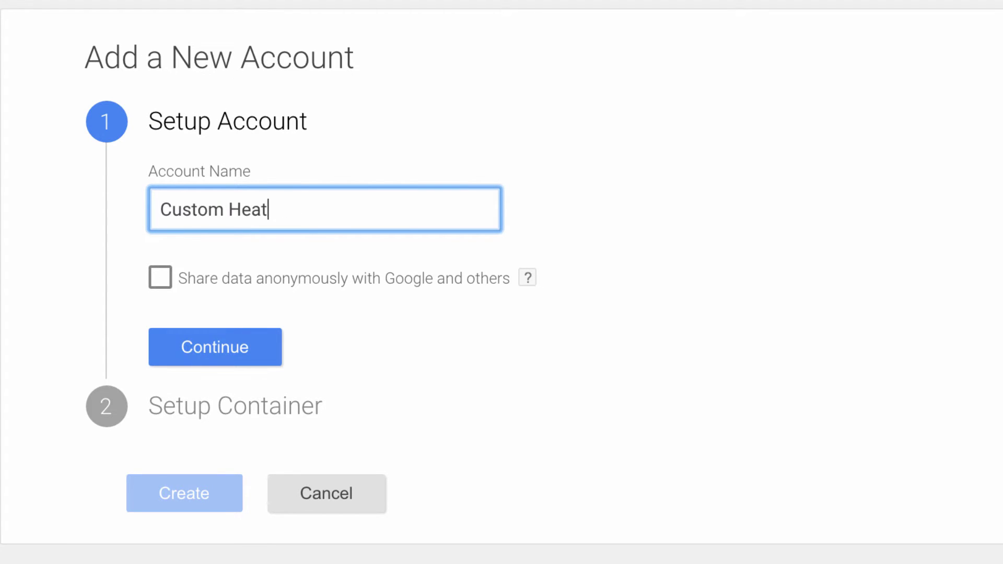
left_click(184, 260)
left_click(163, 278)
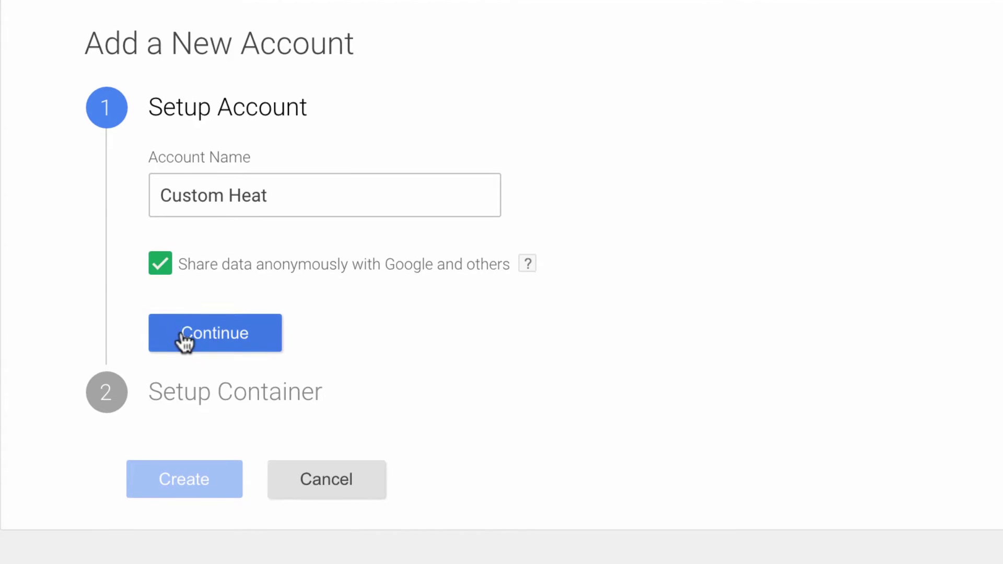
left_click(186, 343)
left_click(181, 287)
type("www.cu")
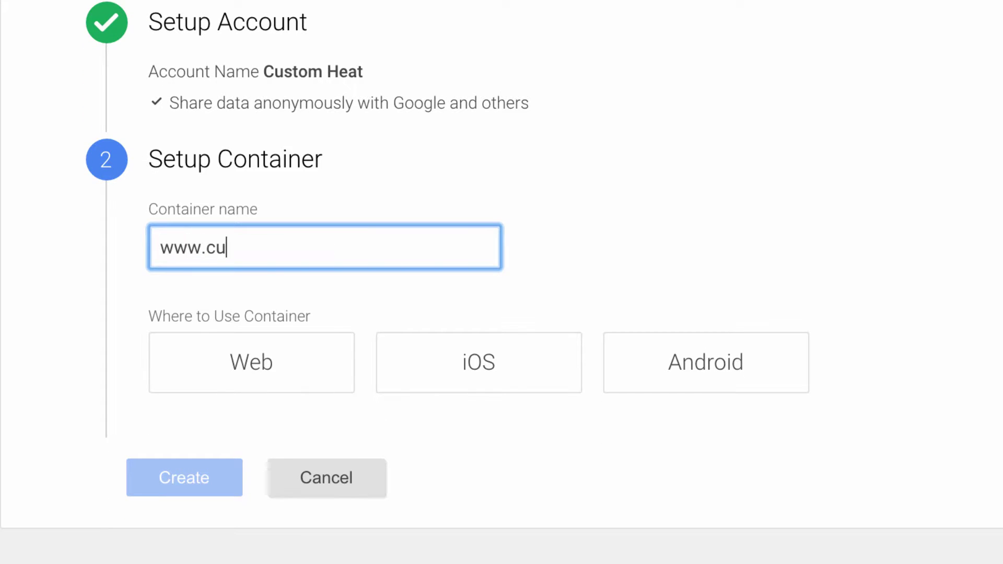
type("stomheat.co.uk")
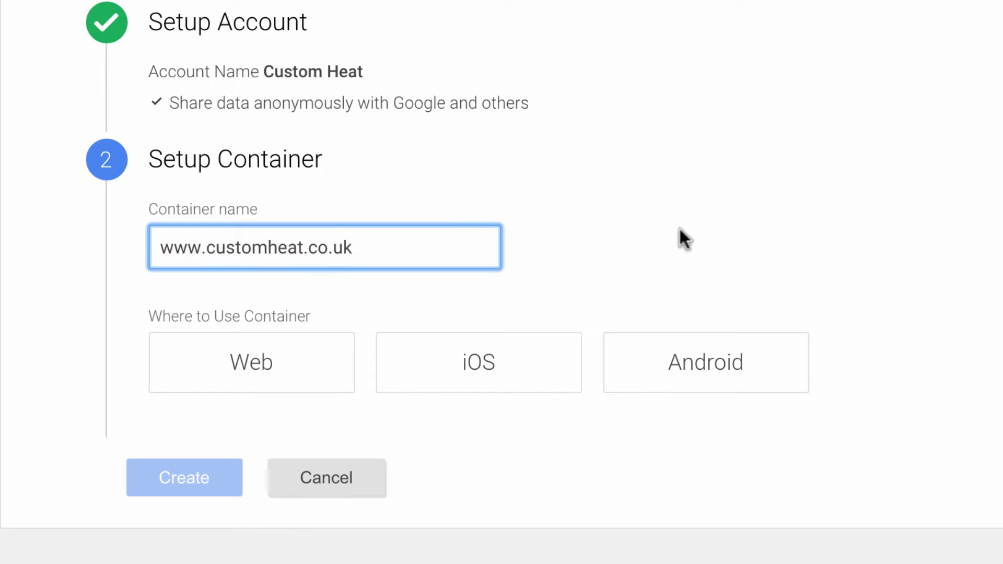
left_click(270, 362)
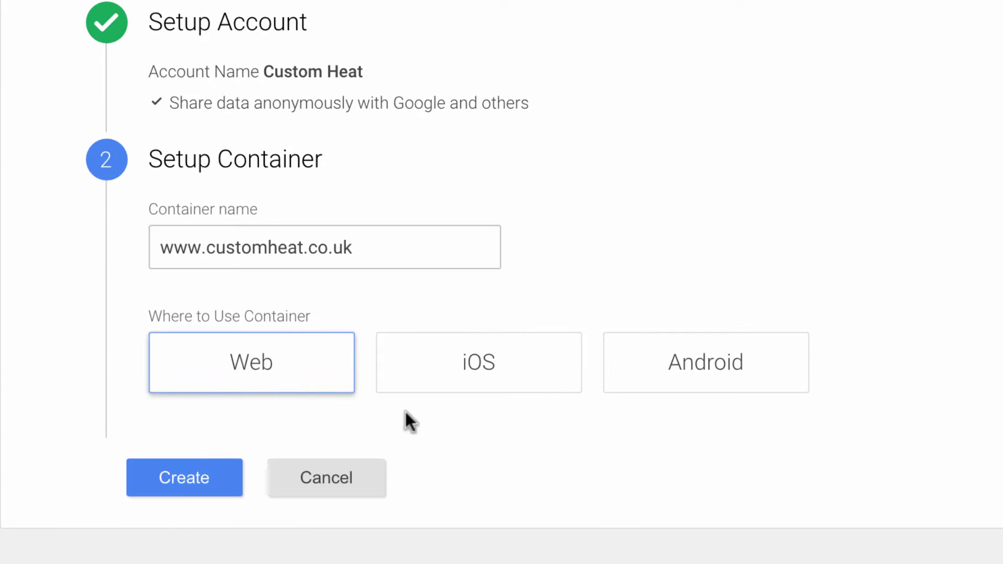
left_click(193, 478)
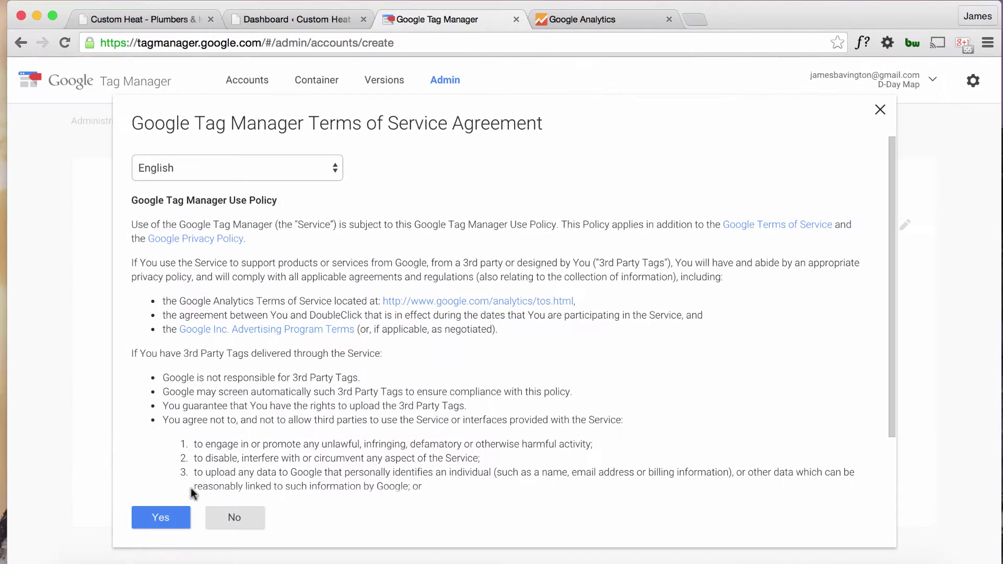
left_click(172, 518)
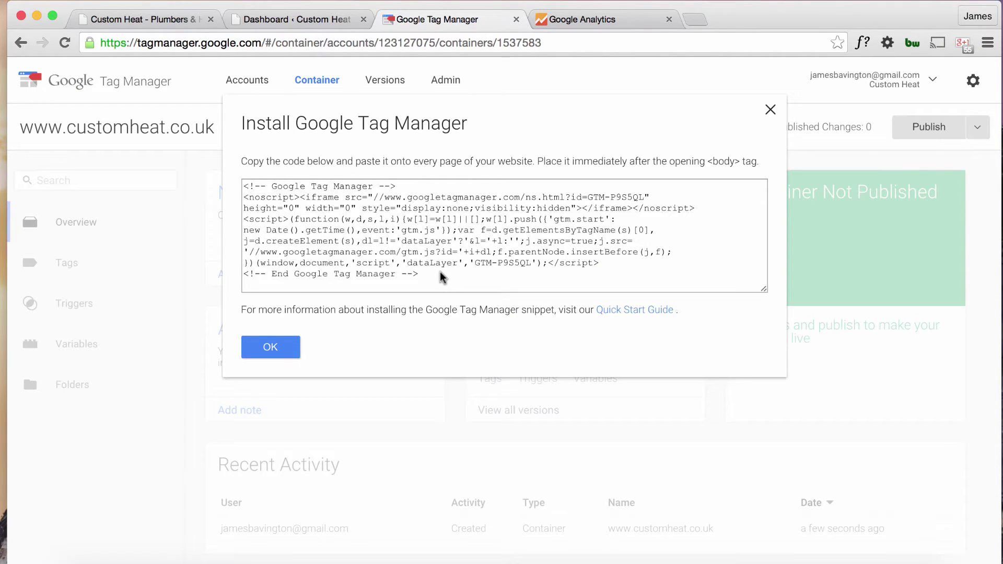
- Copy the full GTM-P9S5QL install snippet from the Install Google Tag Manager box
left_click_drag(441, 277, 241, 184)
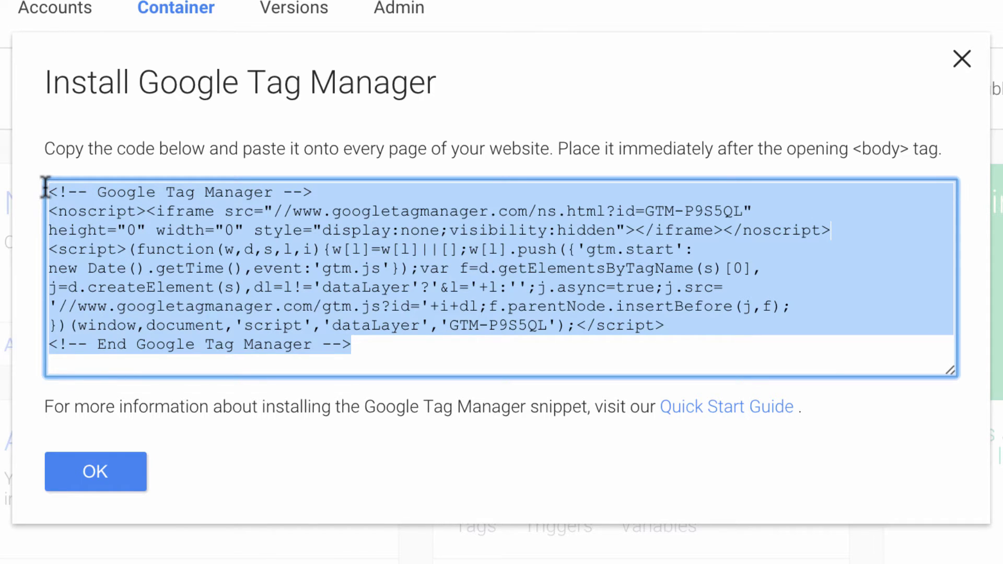
key("super+c")
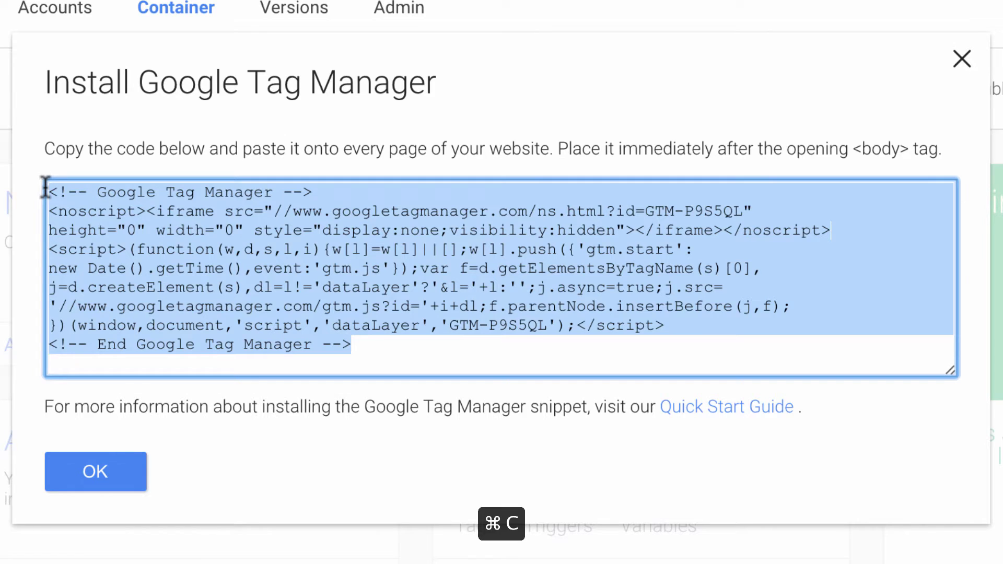
- Open the Custom Heat theme's header.php in the WordPress theme editor under Appearance > Editor
left_click(139, 21)
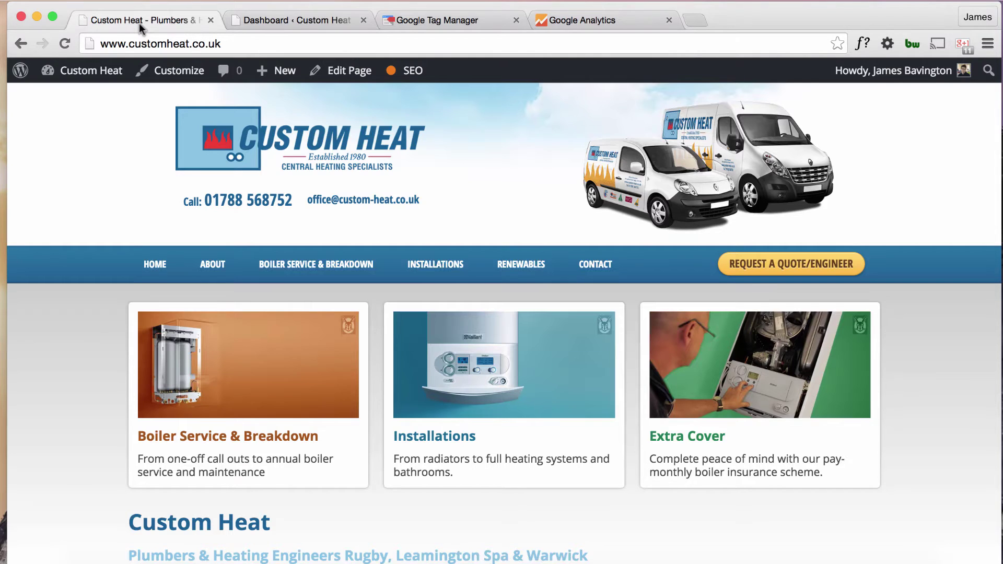
mouse_move(67, 72)
left_click(84, 99)
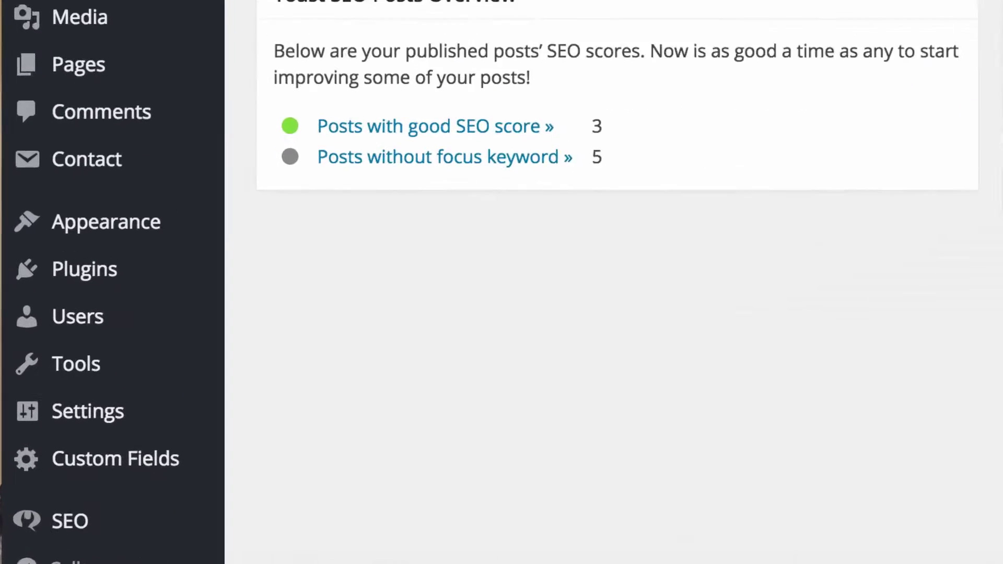
mouse_move(111, 227)
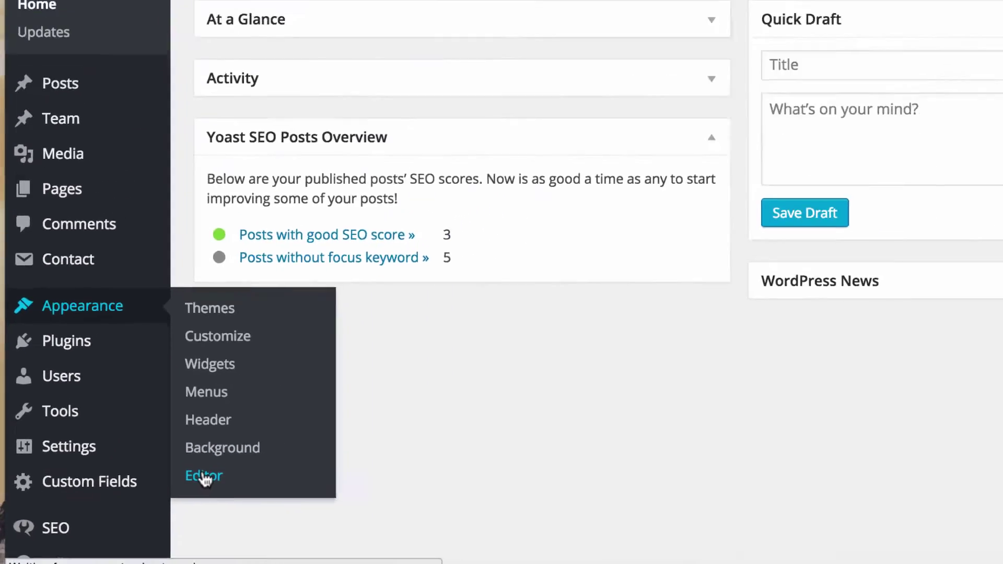
left_click(300, 443)
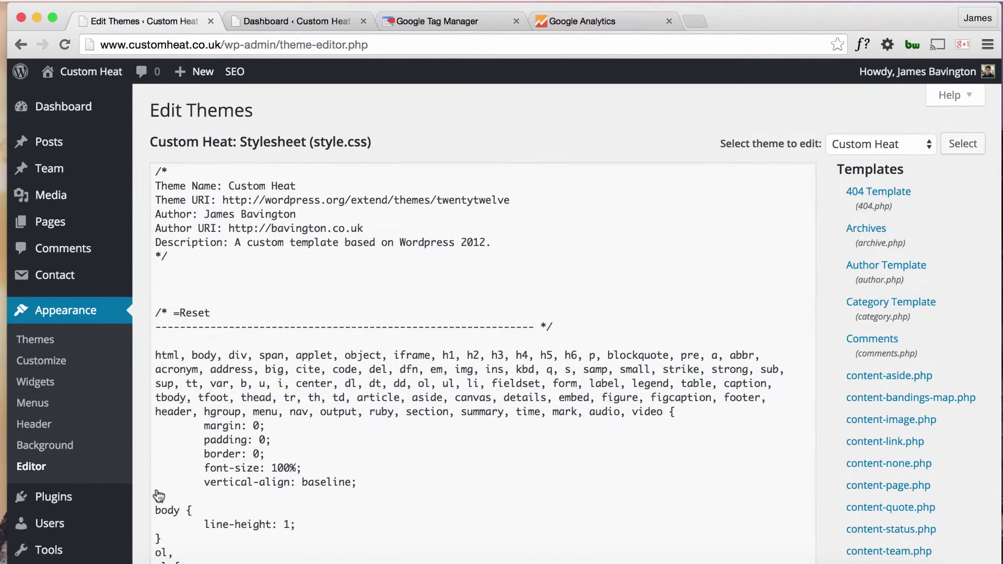
scroll(888, 352, "down", 5)
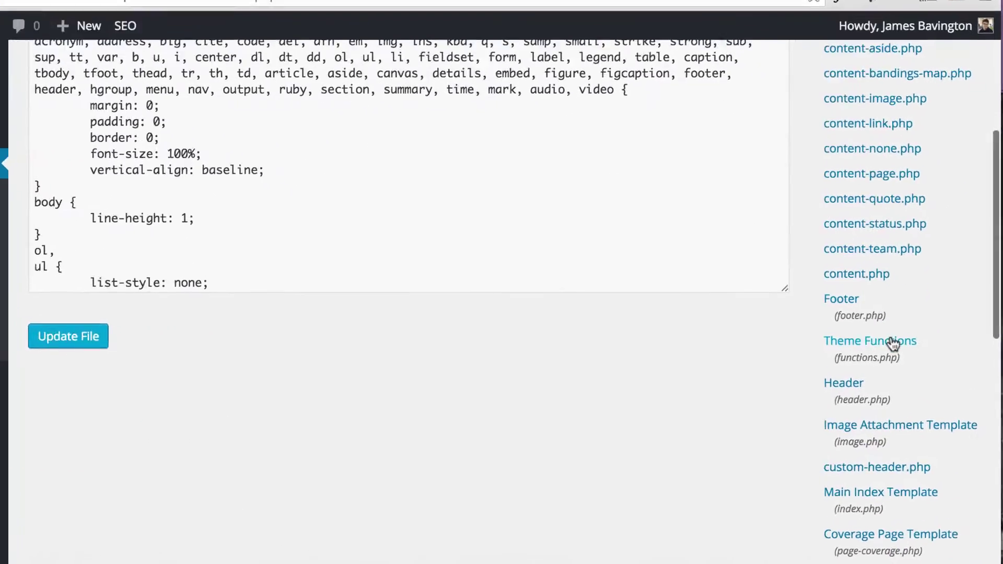
left_click(856, 391)
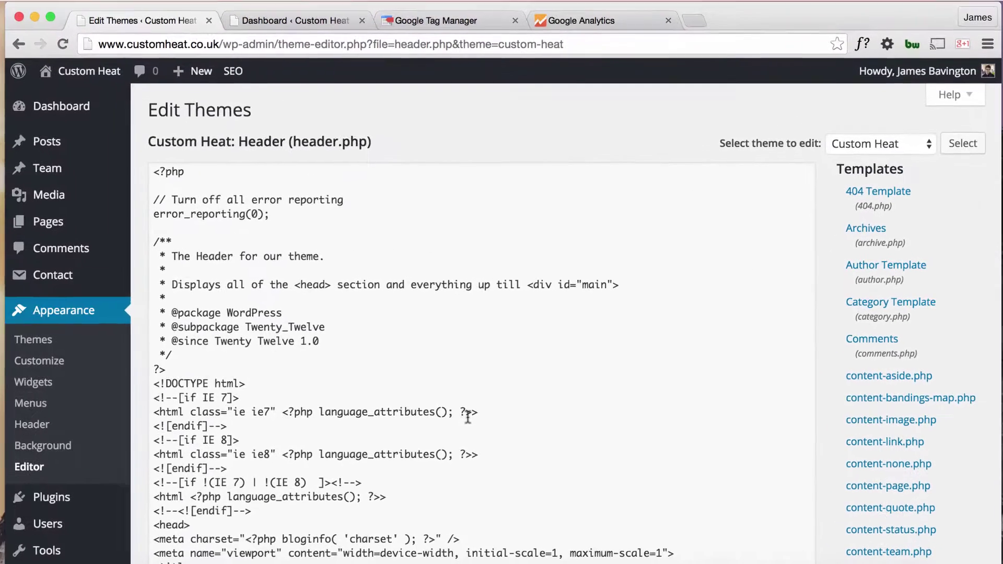
scroll(469, 416, "down", 5)
scroll(469, 416, "down", 2)
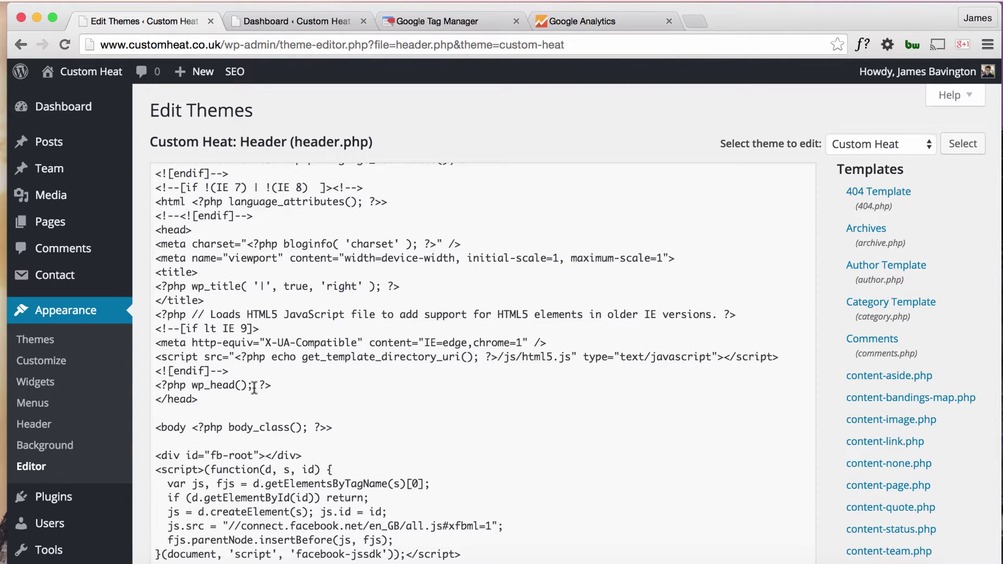
- Paste the GTM-P9S5QL snippet right after the opening body tag in header.php and update the file
scroll(253, 388, "down", 5)
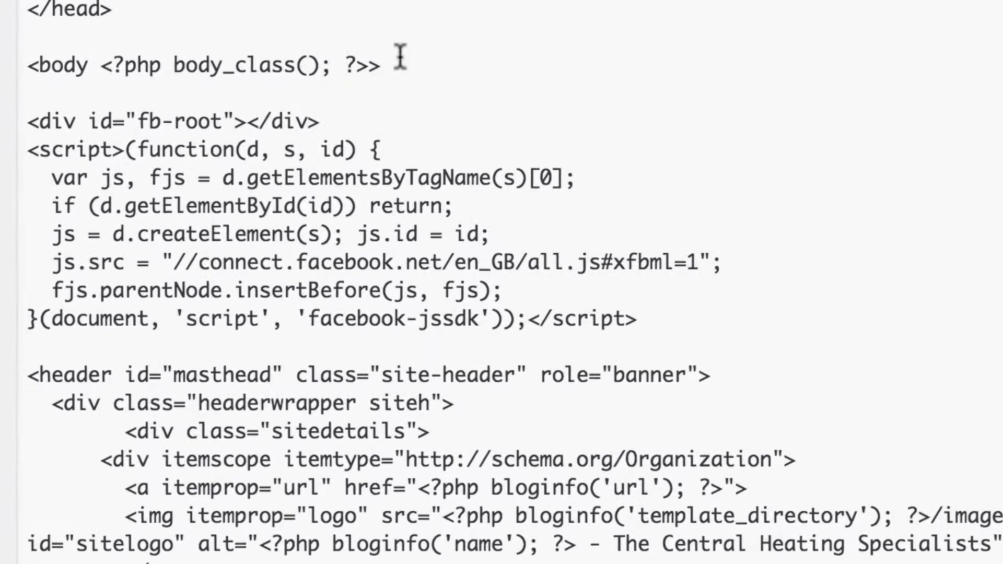
left_click_drag(399, 57, 28, 63)
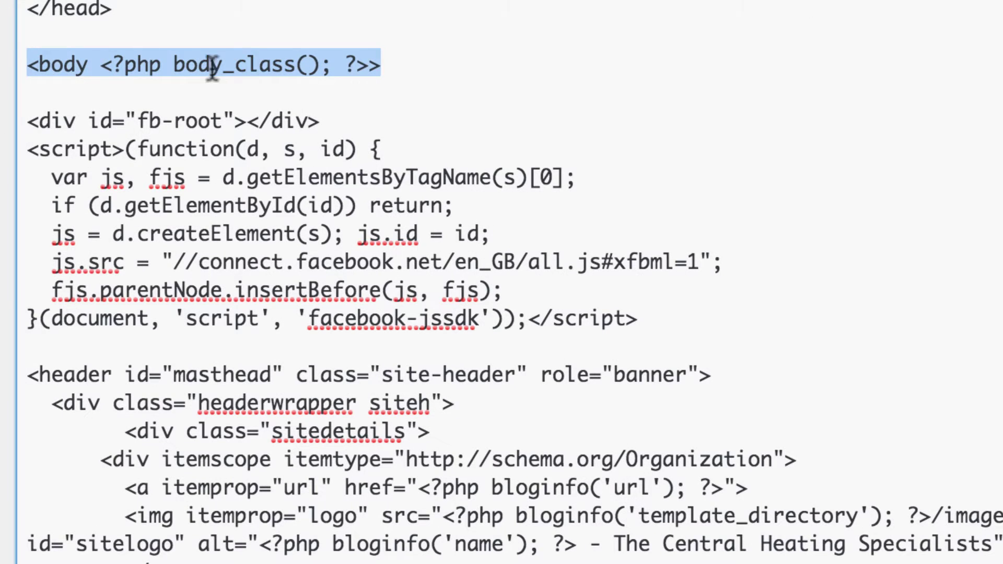
left_click(397, 68)
left_click(290, 92)
key("super+v")
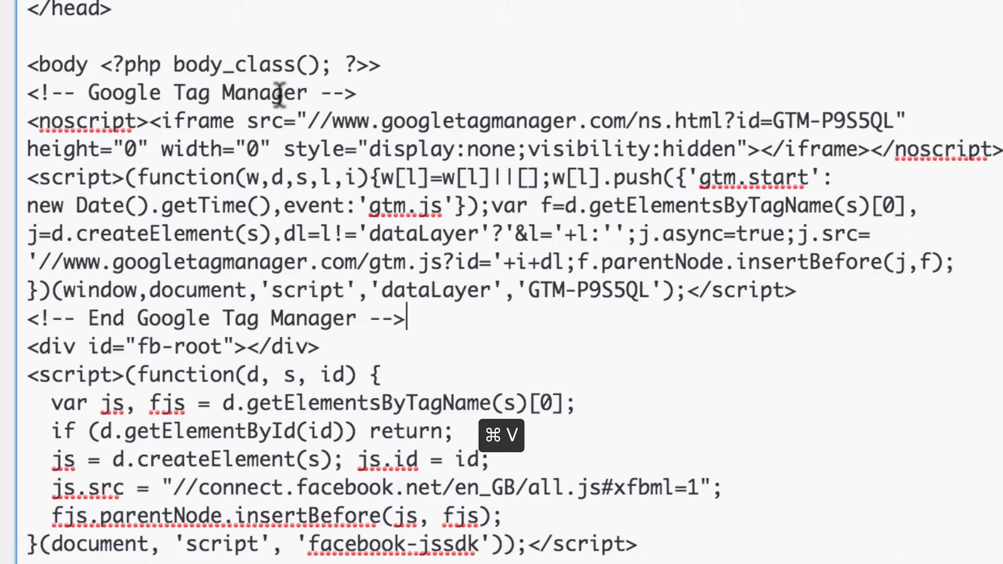
key("Return")
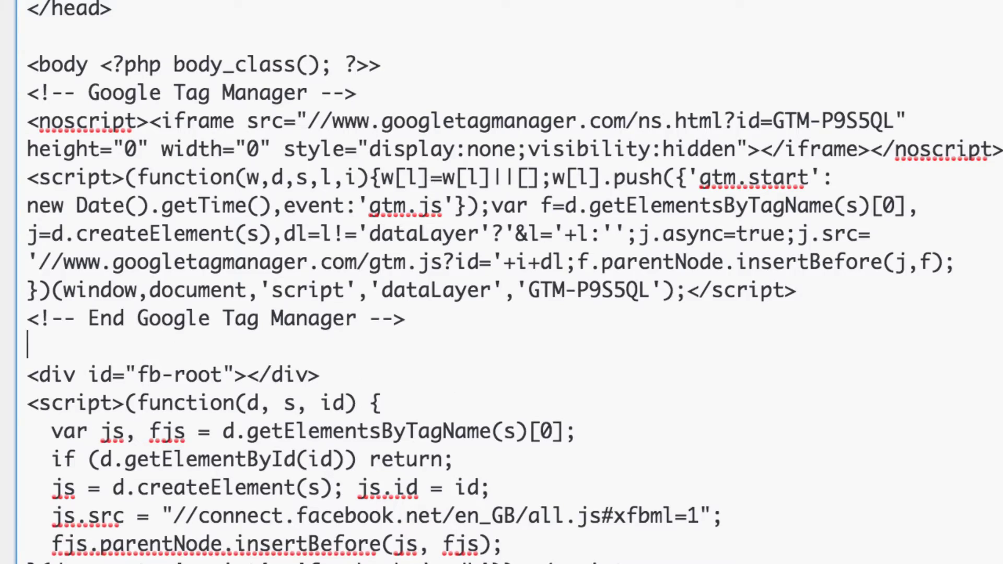
left_click(448, 63)
key("Return")
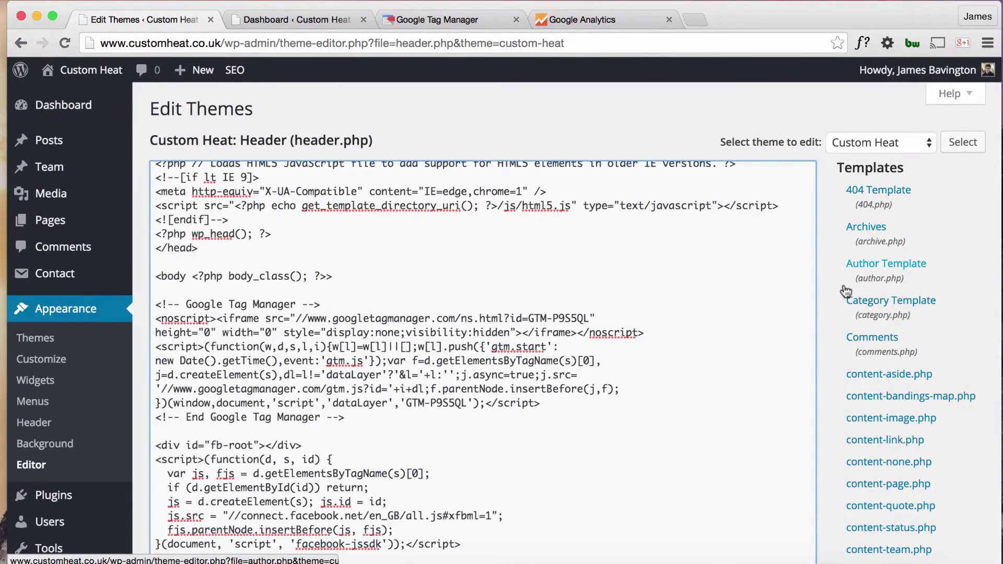
scroll(845, 291, "down", 10)
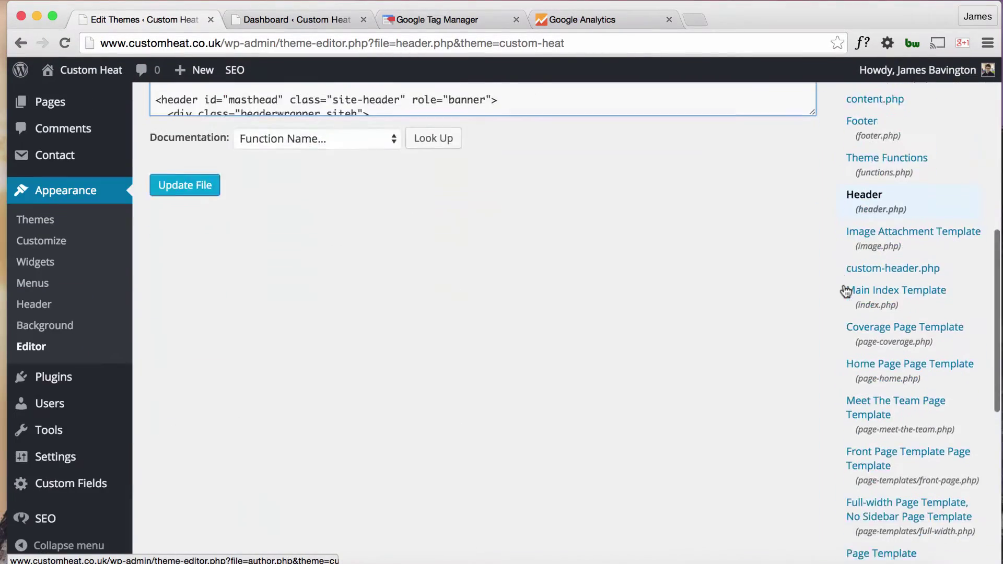
left_click(192, 183)
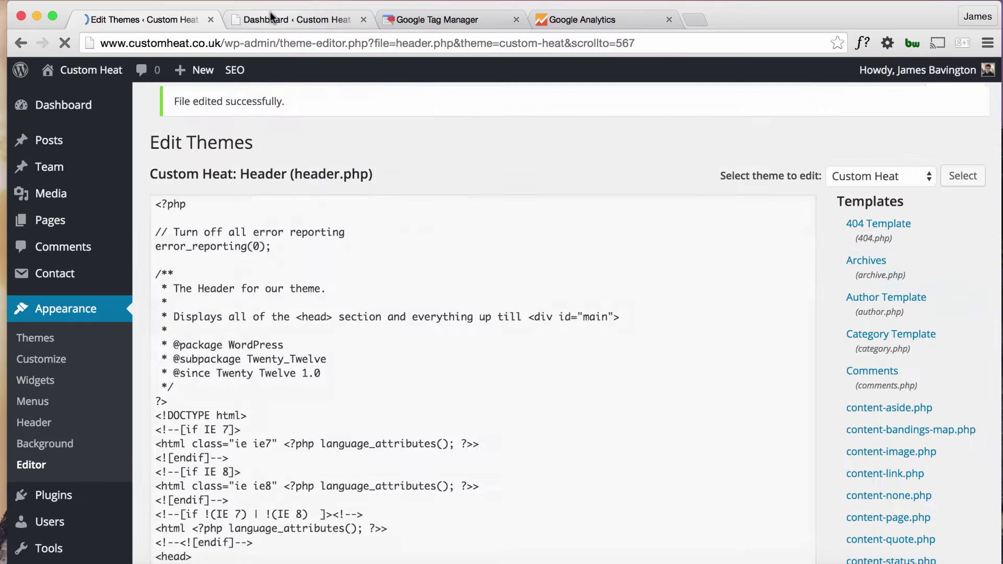
- Open the live Custom Heat site and view its homepage source
mouse_move(84, 70)
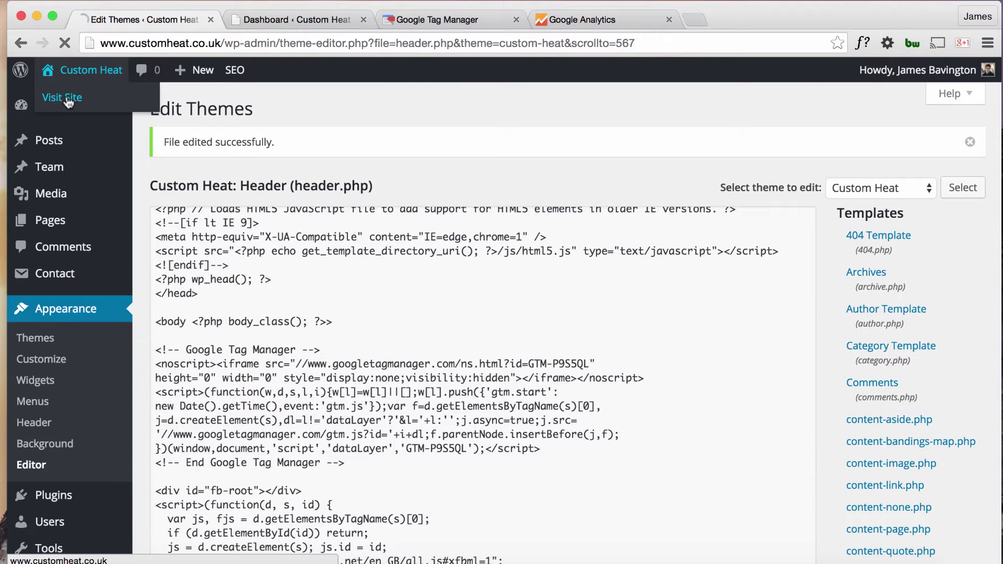
left_click(67, 100)
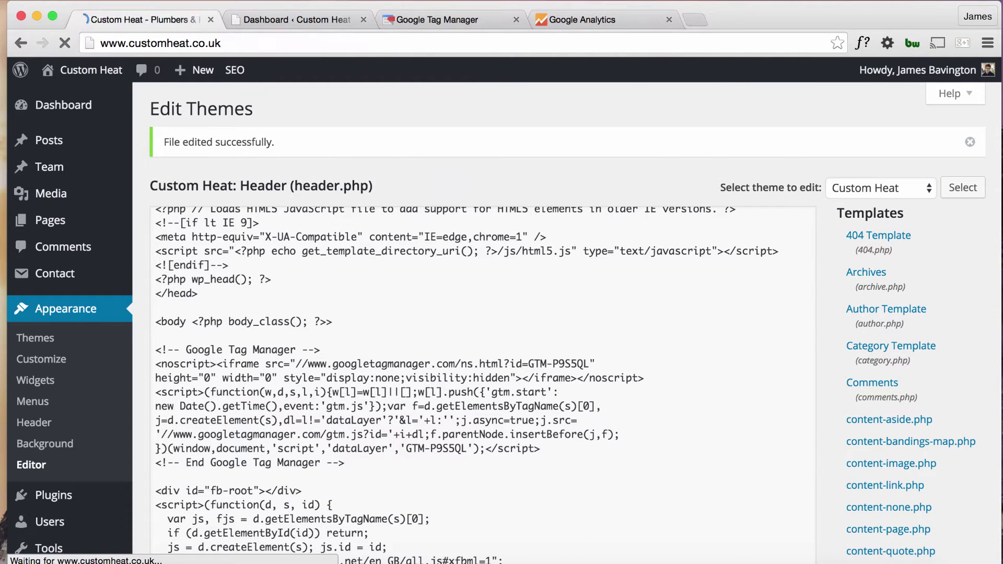
left_click(178, 1)
mouse_move(369, 173)
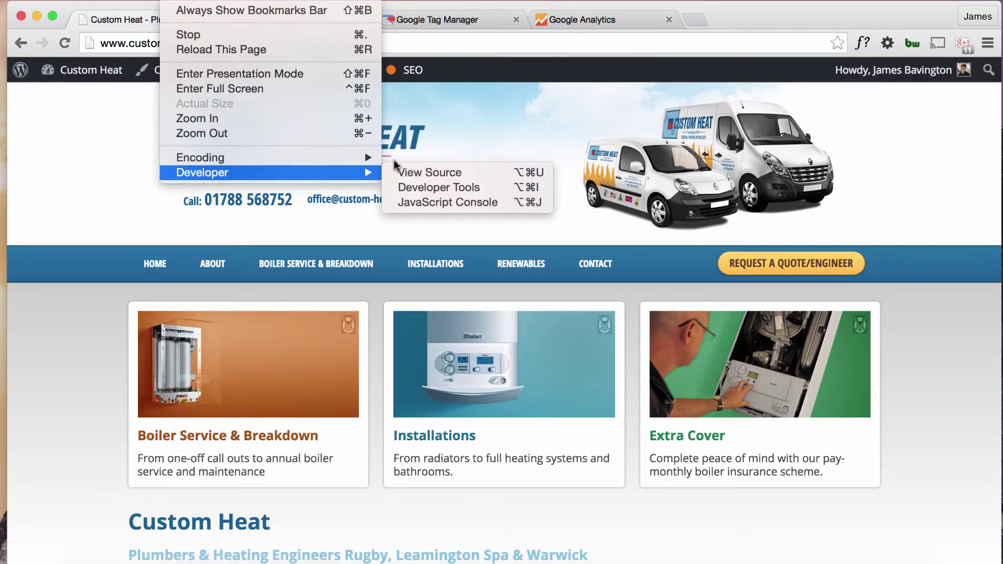
left_click(425, 168)
- Confirm the GTM-P9S5QL snippet follows the body tag, then close the source tab
scroll(369, 267, "down", 15)
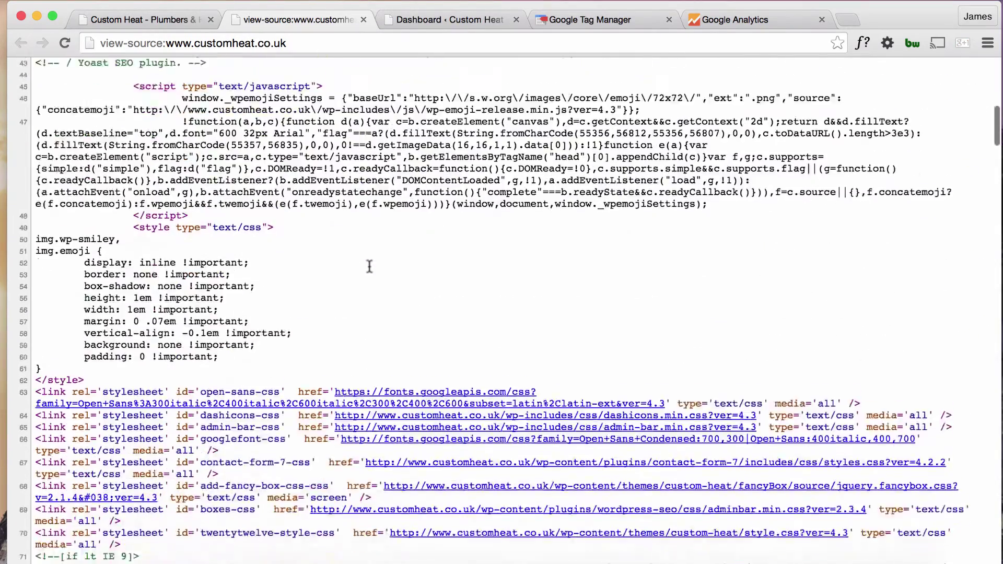
scroll(369, 270, "down", 4)
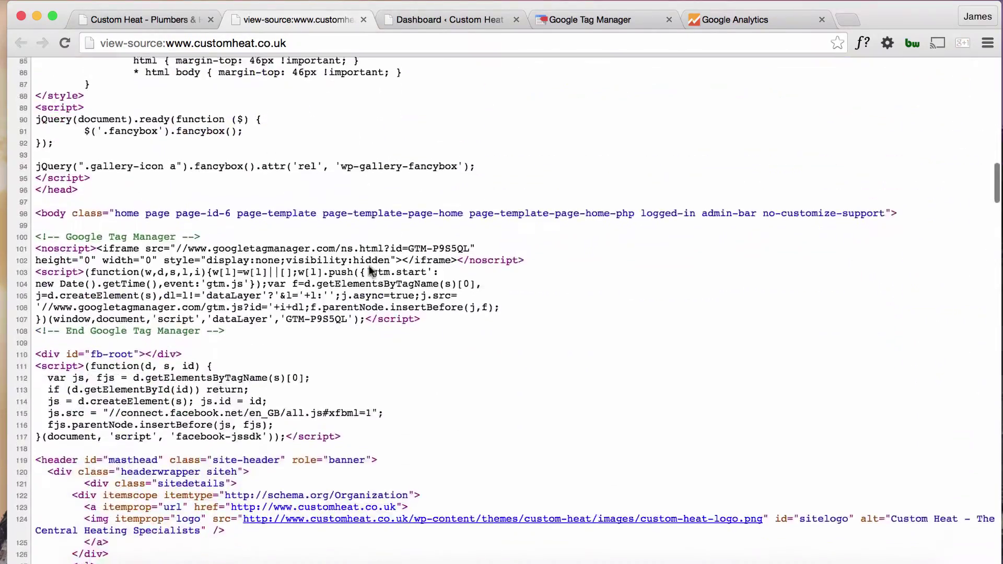
left_click_drag(253, 322, 28, 222)
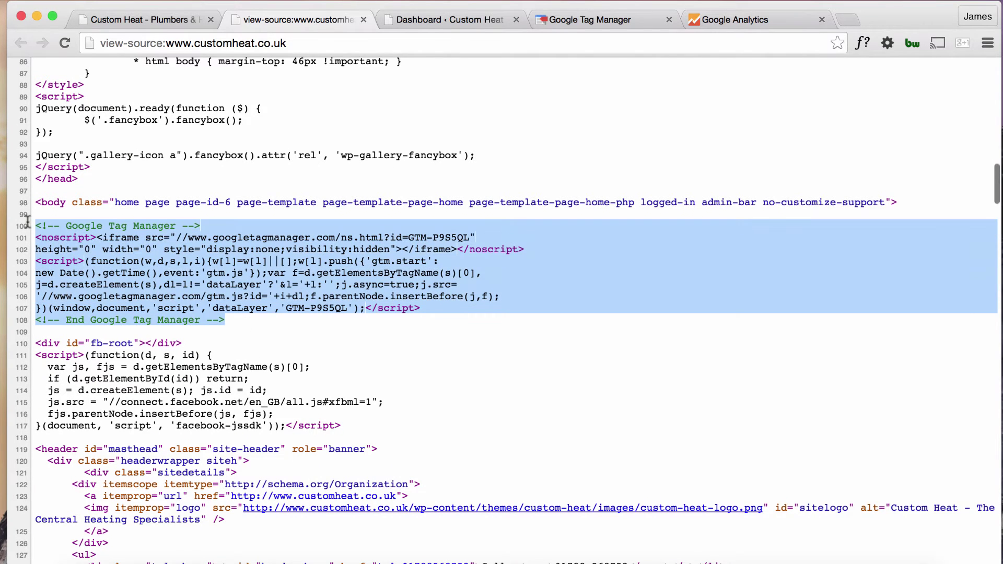
left_click(187, 222)
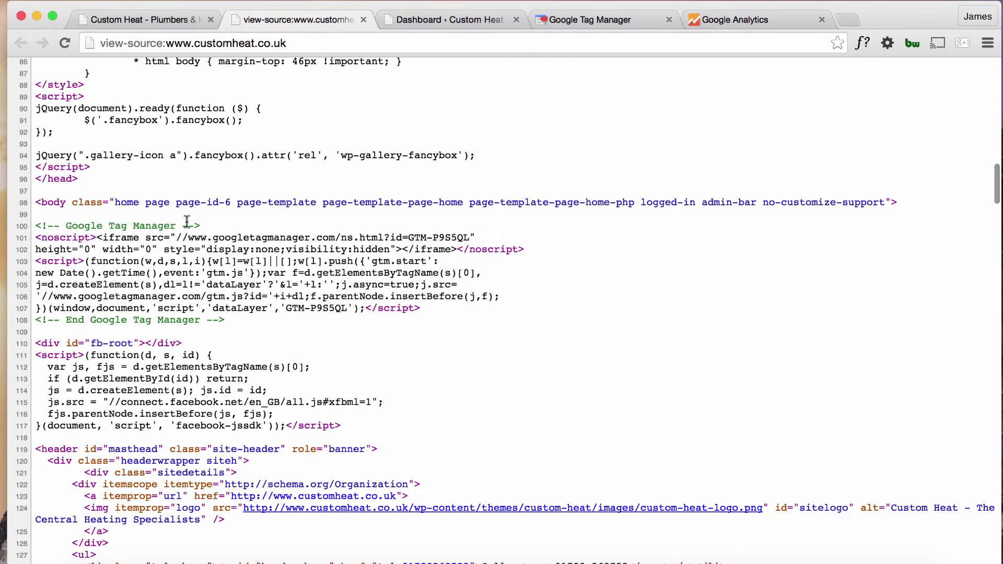
left_click(363, 20)
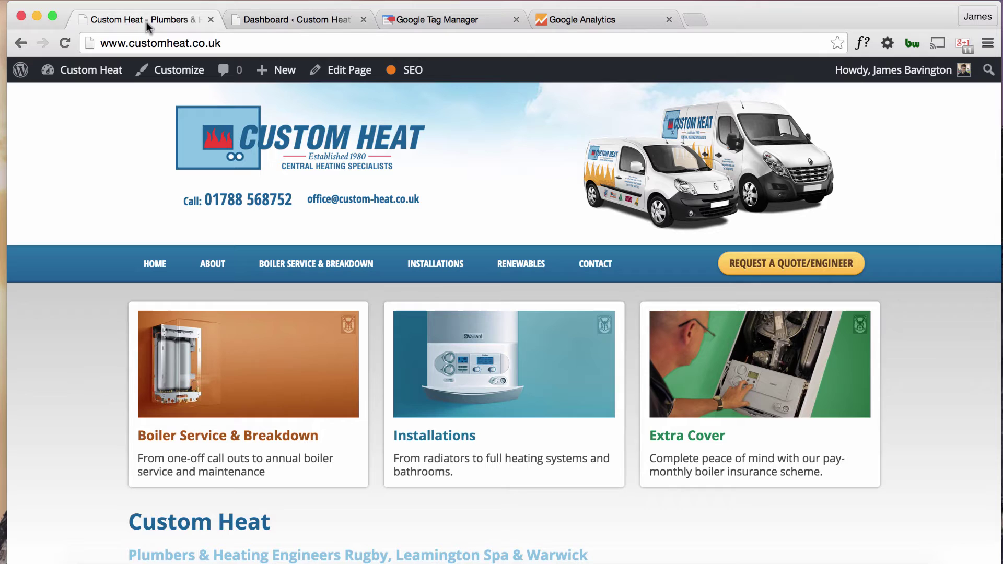
- Dismiss the install instructions and browse the container's empty Tags list and built-in Variables
left_click(452, 21)
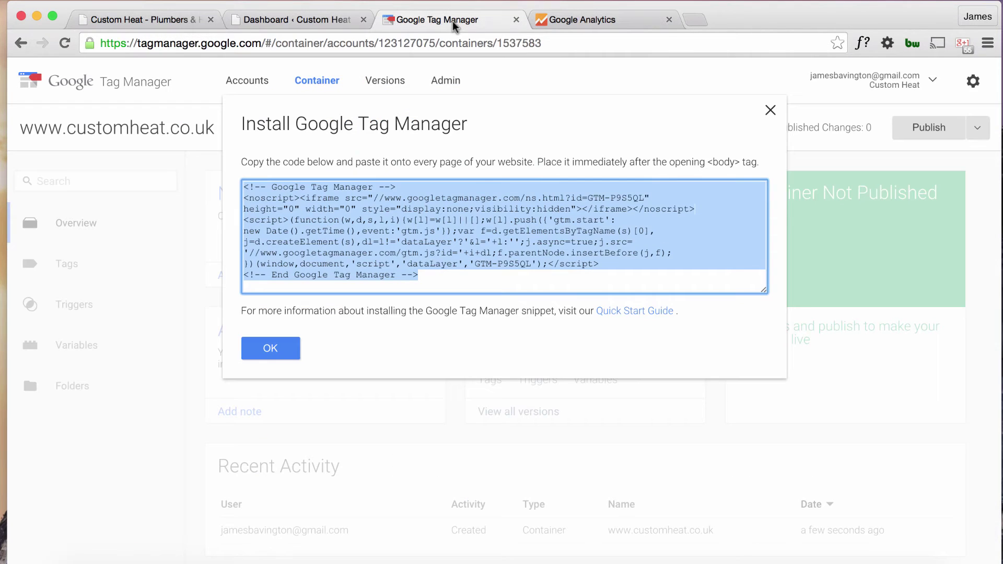
left_click(267, 349)
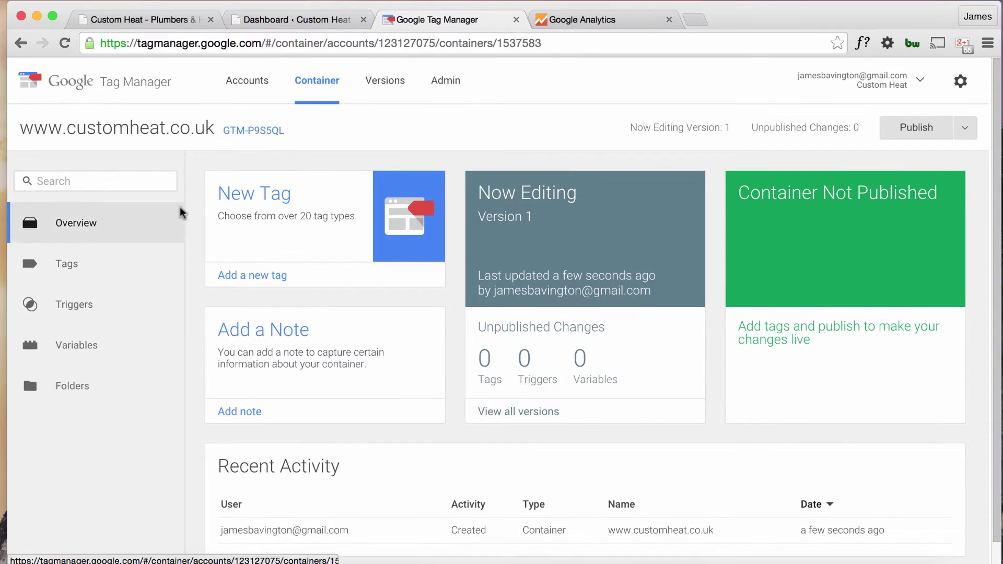
left_click(97, 267)
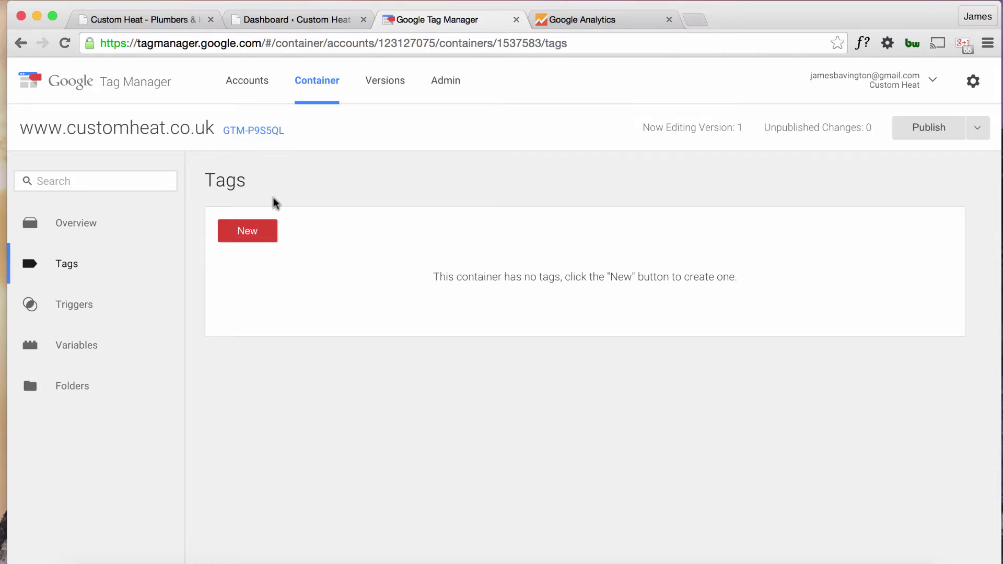
left_click(78, 343)
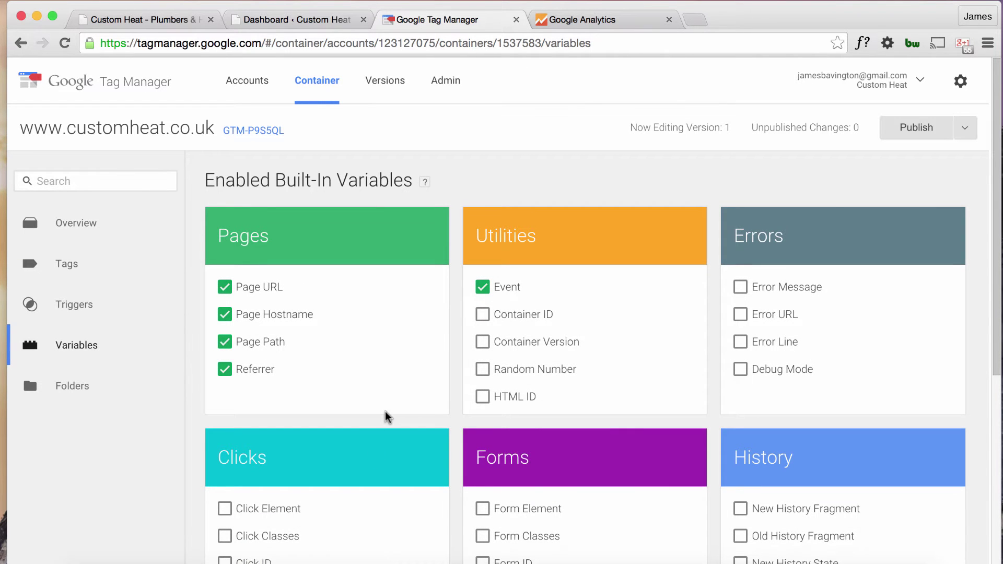
- Start a new variable under User-Defined Variables
scroll(387, 416, "down", 6)
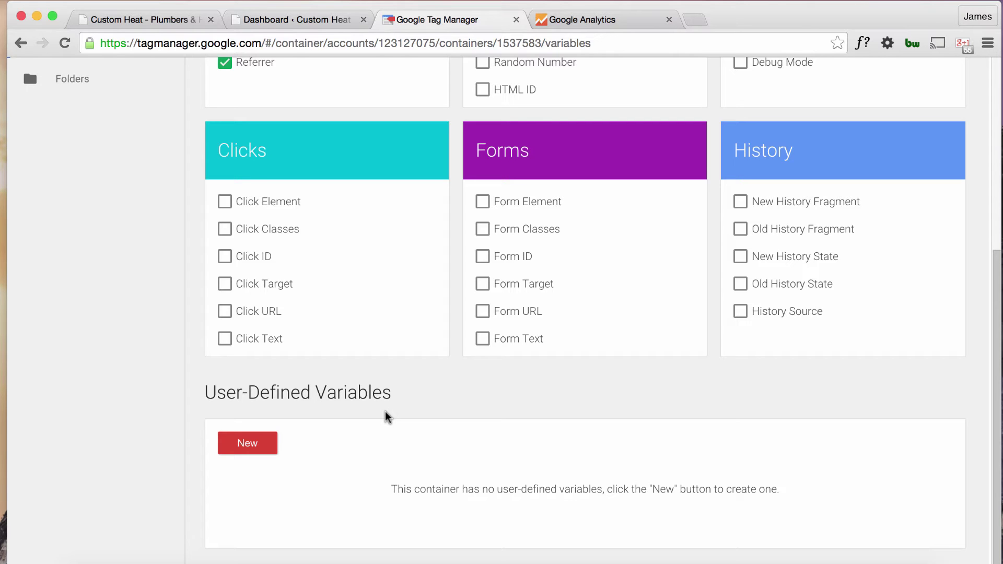
left_click(257, 446)
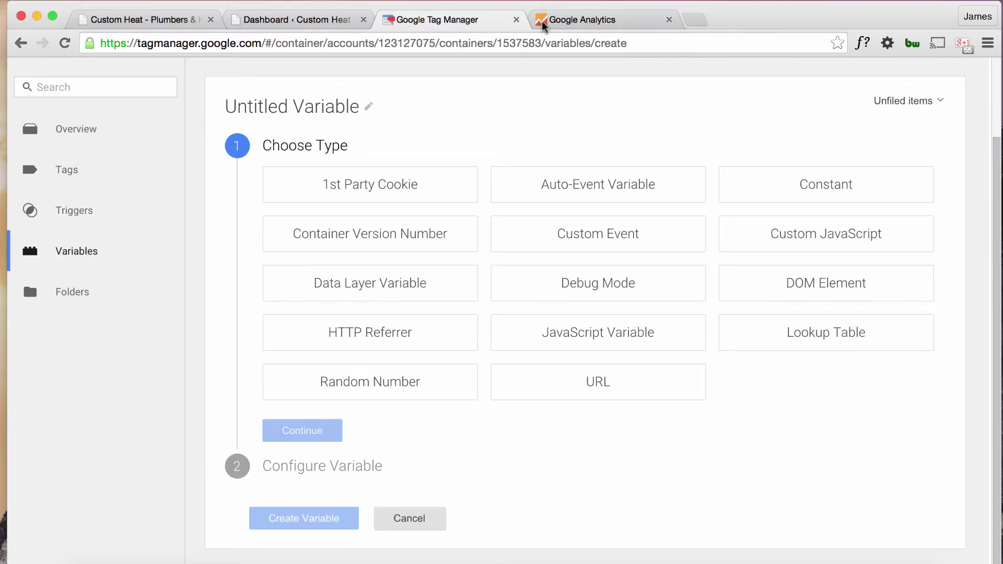
- Copy the Custom Heat Website property's Tracking Id from Google Analytics Property Settings
left_click(566, 19)
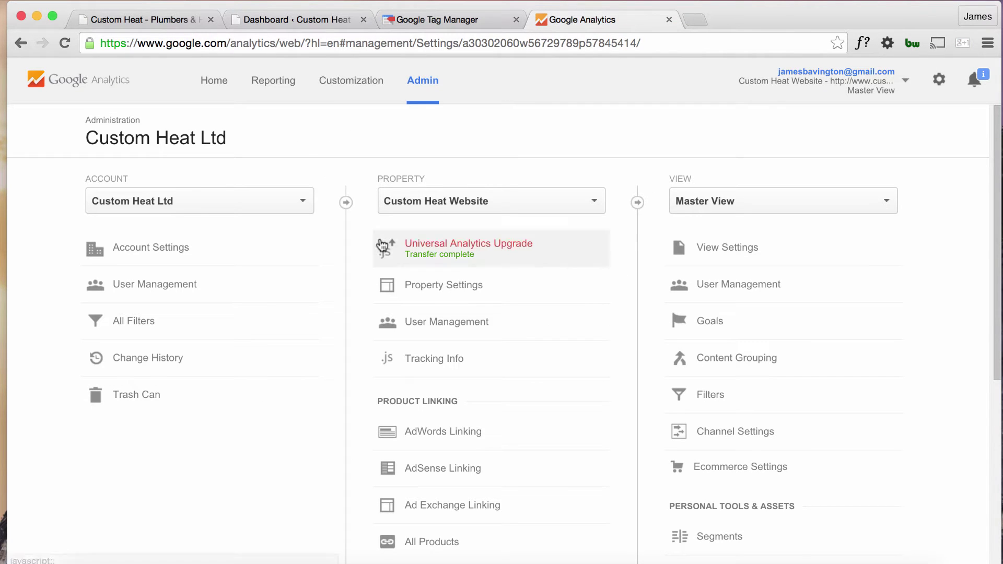
scroll(381, 244, "down", 1)
scroll(382, 245, "down", 2)
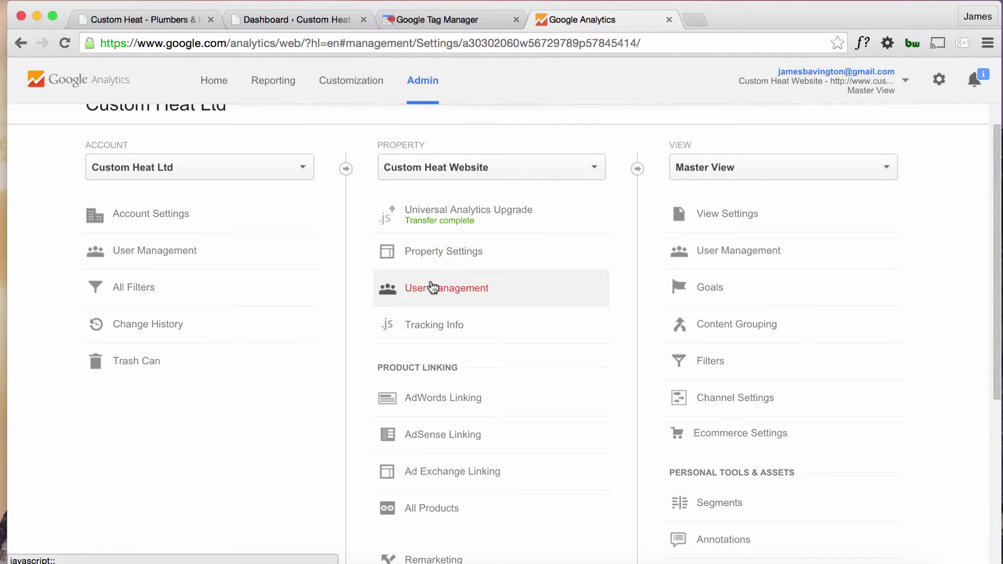
left_click(438, 230)
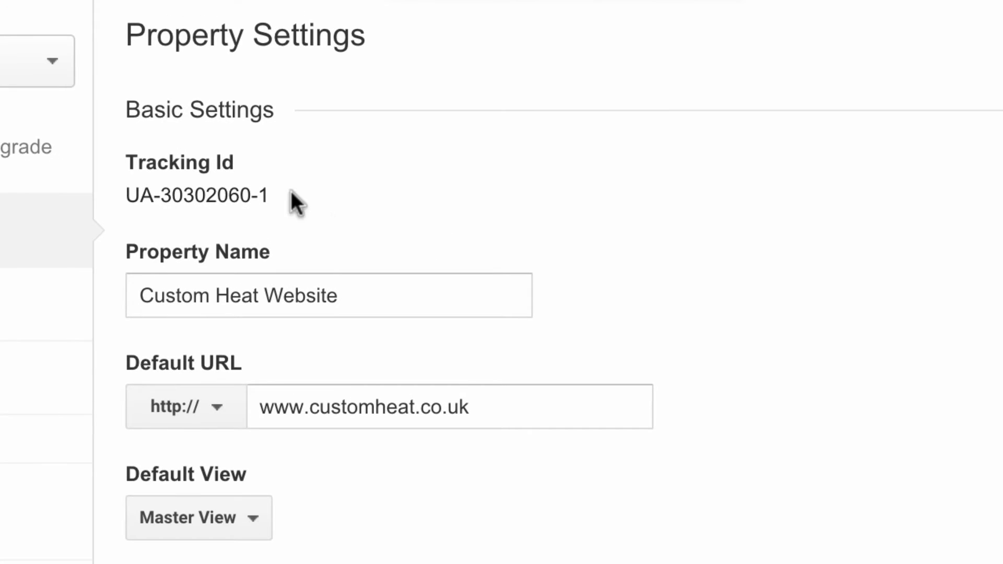
left_click_drag(266, 195, 130, 193)
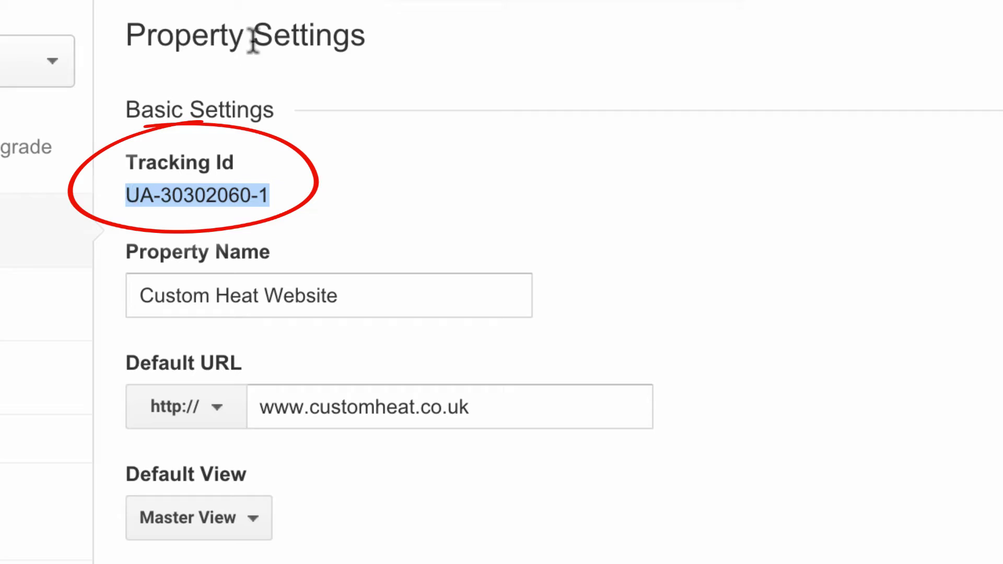
key("super+c")
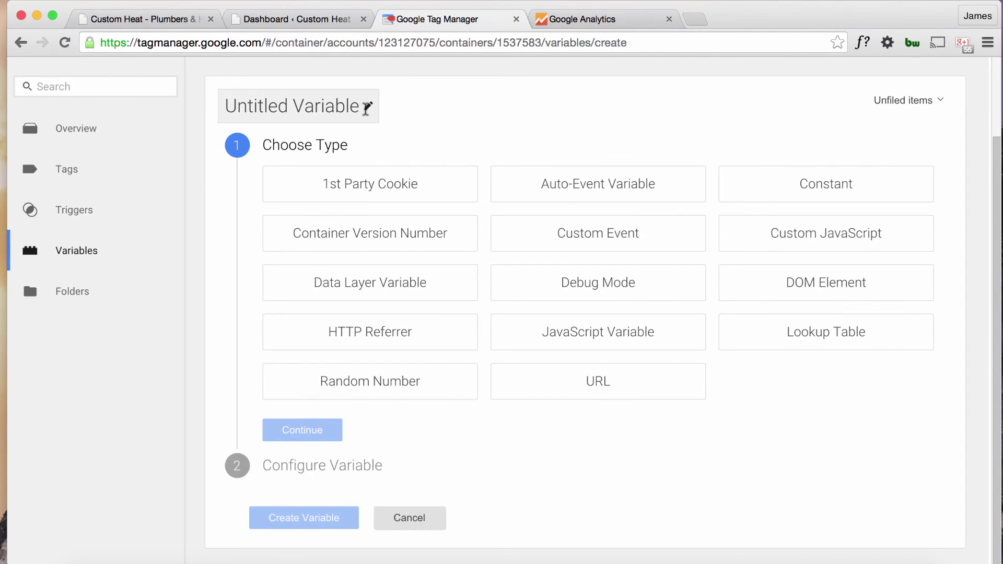
- Make a Constant variable named 'GA Tracking ID' whose value is the pasted tracking ID
left_click(367, 106)
triple_click(286, 100)
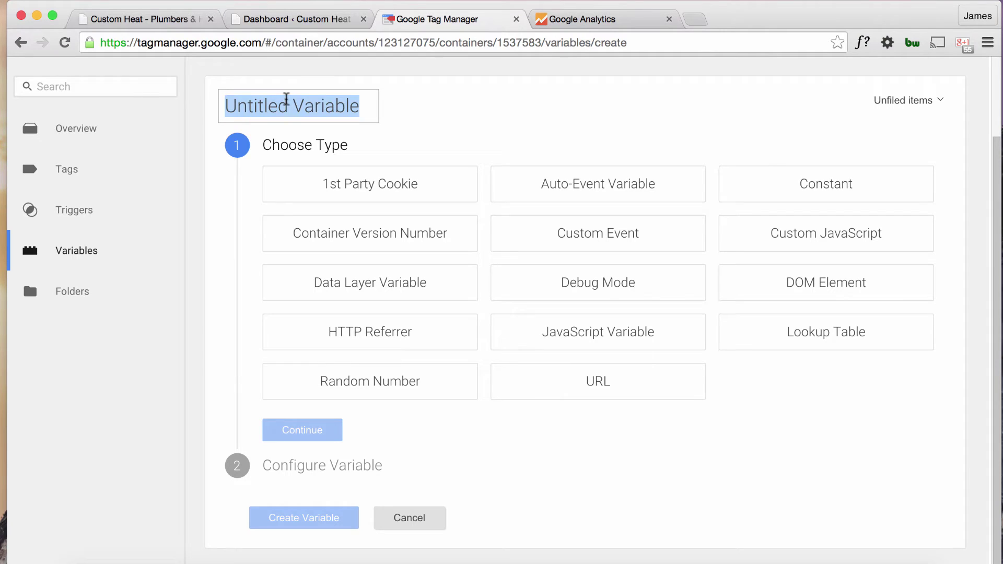
type("GA ")
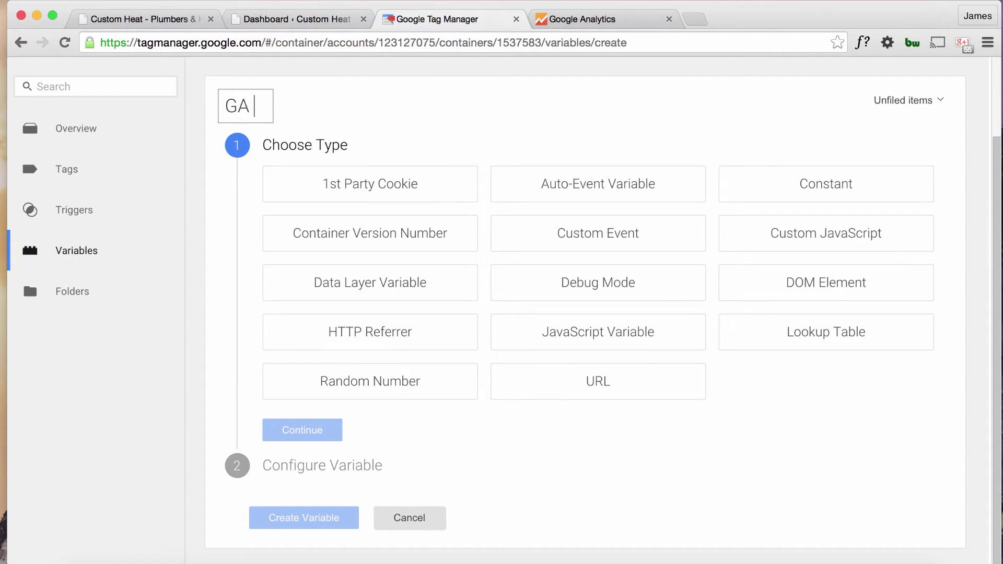
type("Tracking D")
key("BackSpace")
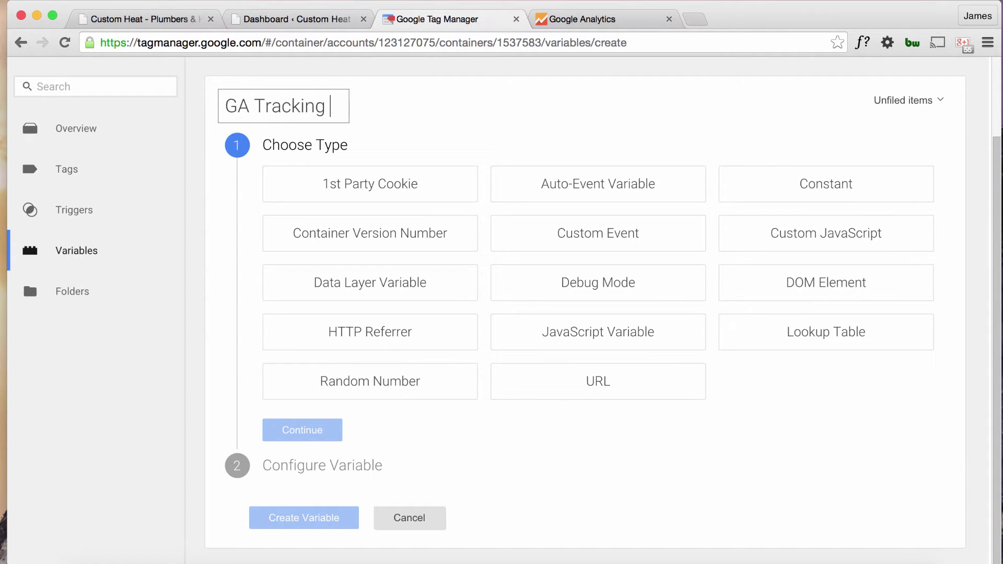
type("ID")
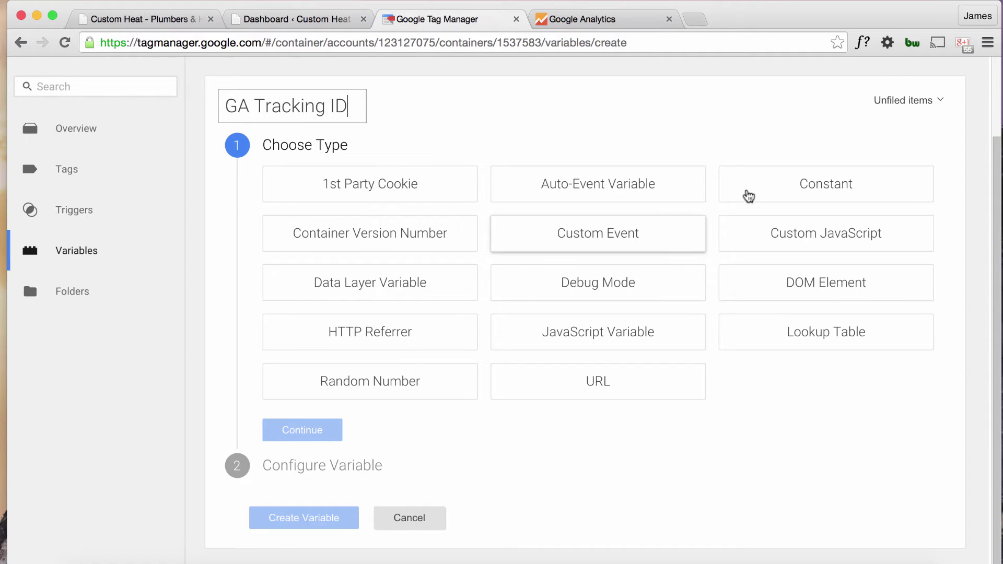
left_click(774, 188)
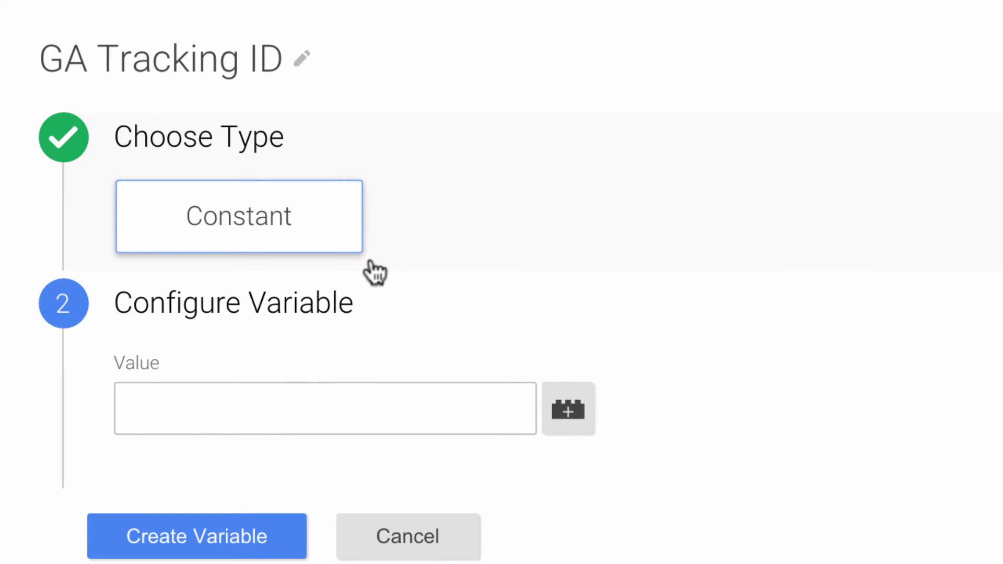
left_click(273, 423)
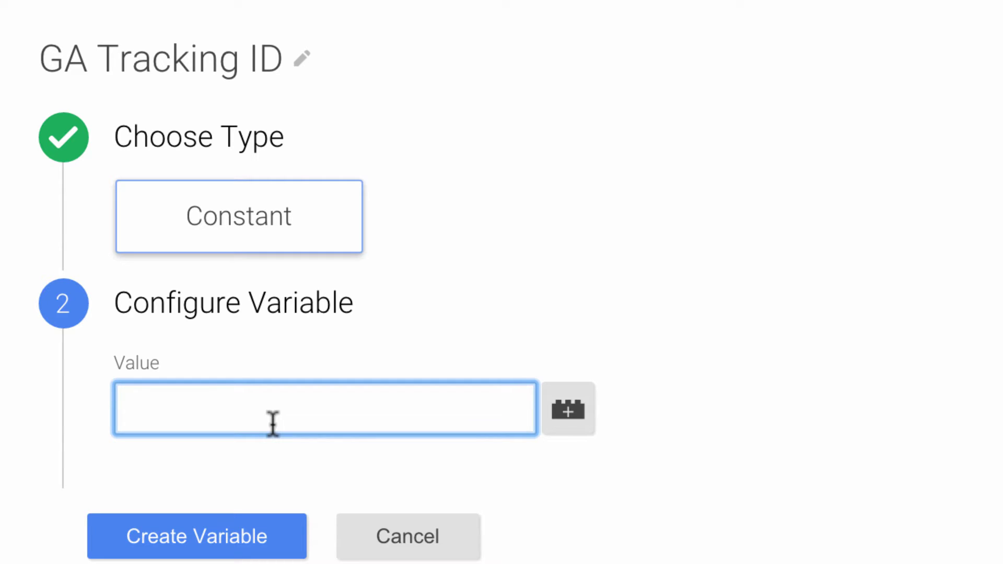
key("super+v")
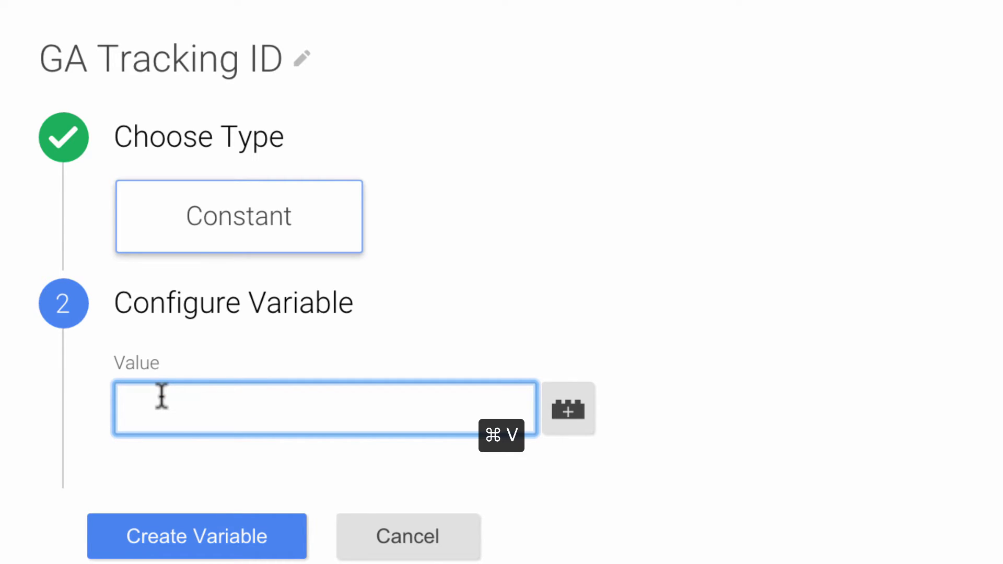
key("super+v")
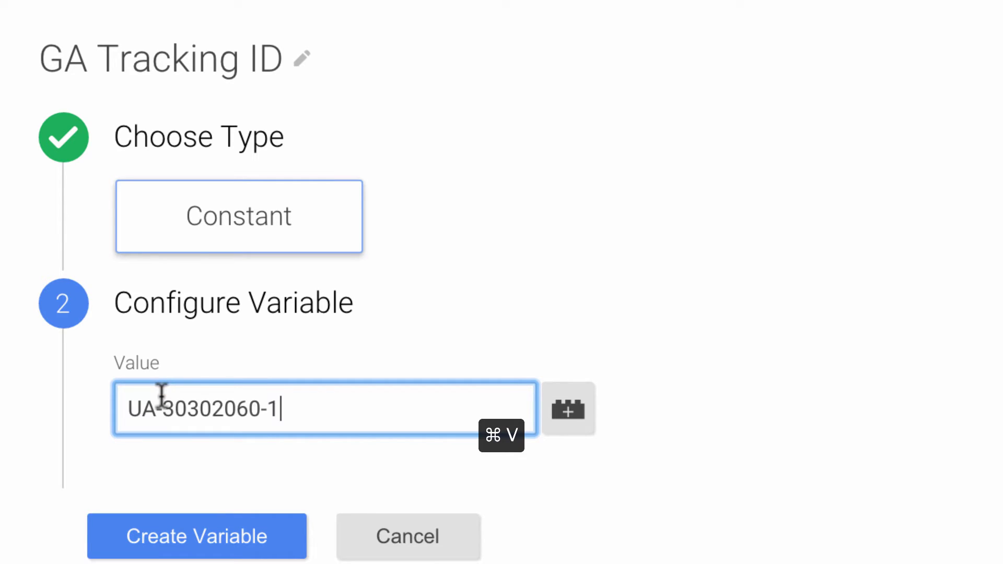
- Save the GA Tracking ID variable, recheck the ID in Analytics, and view the container Overview
left_click(205, 544)
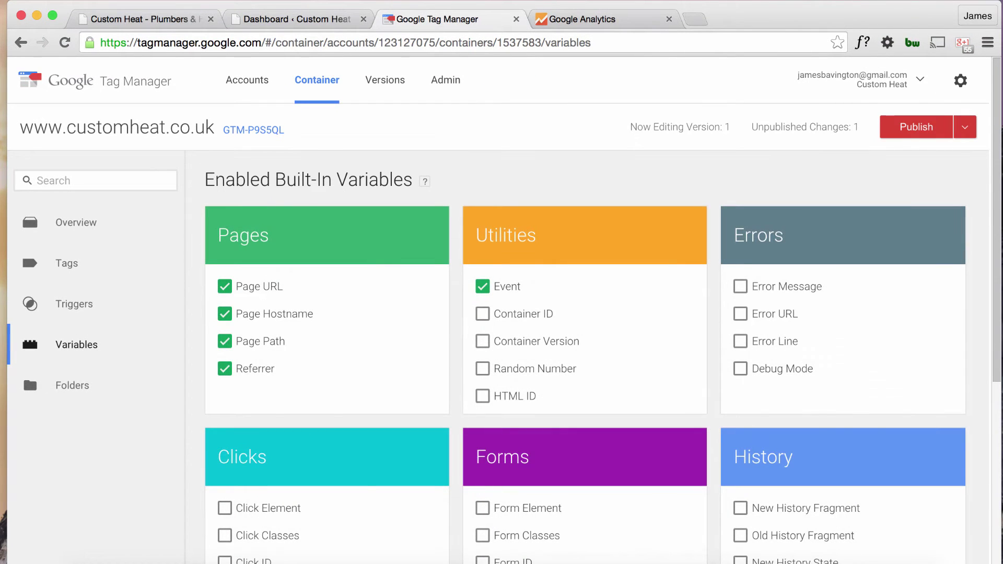
left_click(580, 19)
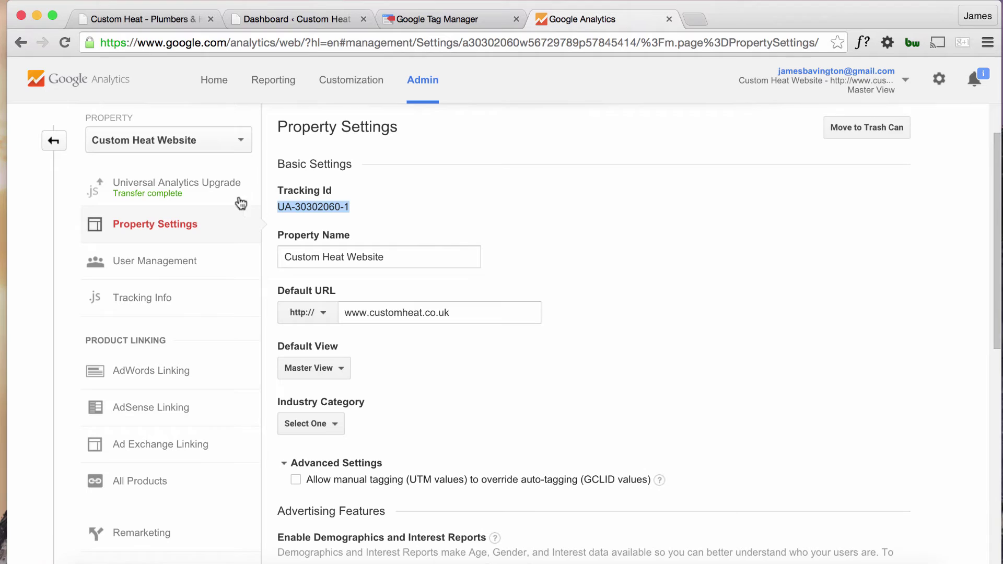
left_click(432, 14)
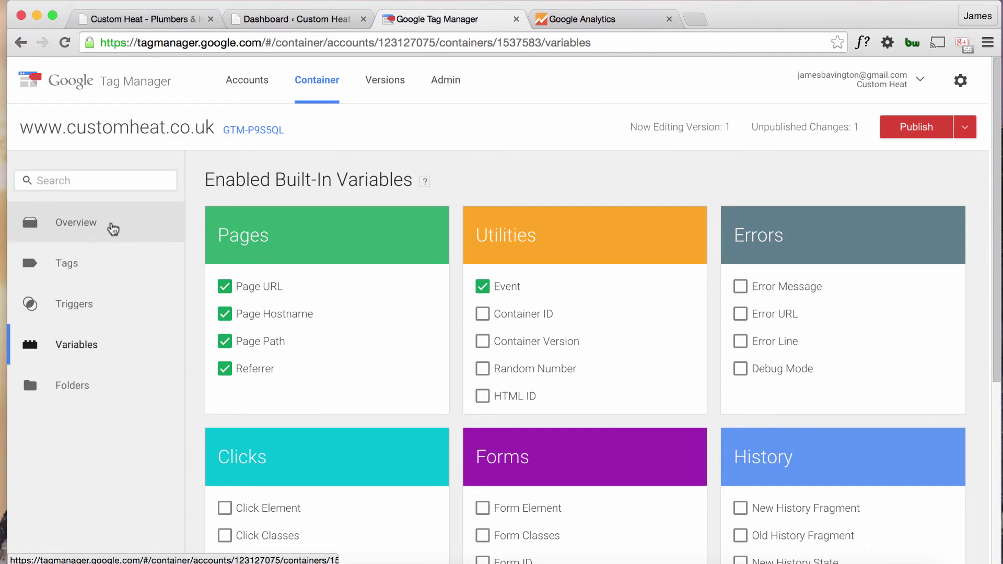
left_click(112, 228)
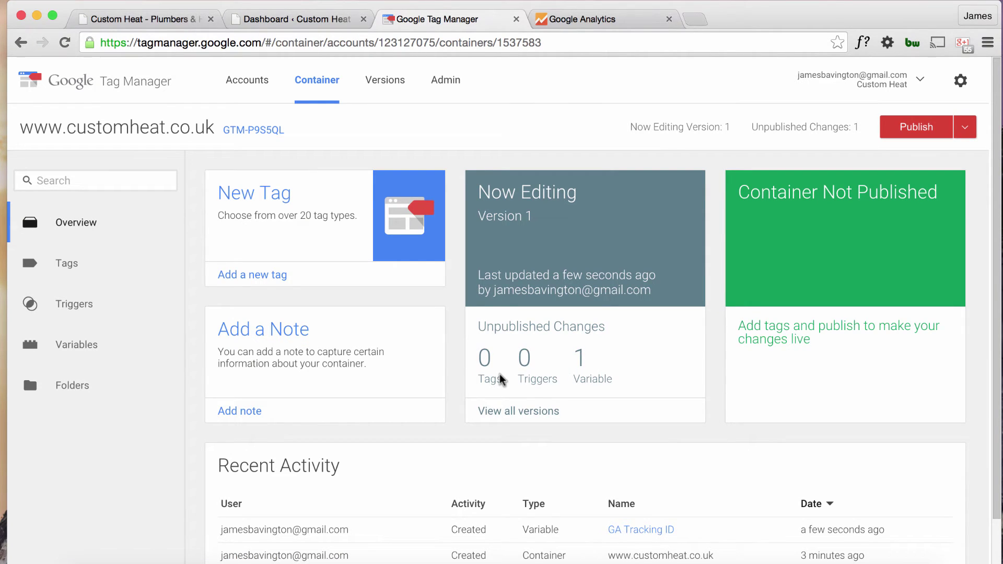
- Start a new tag in the container with Google Analytics as its product
left_click(113, 261)
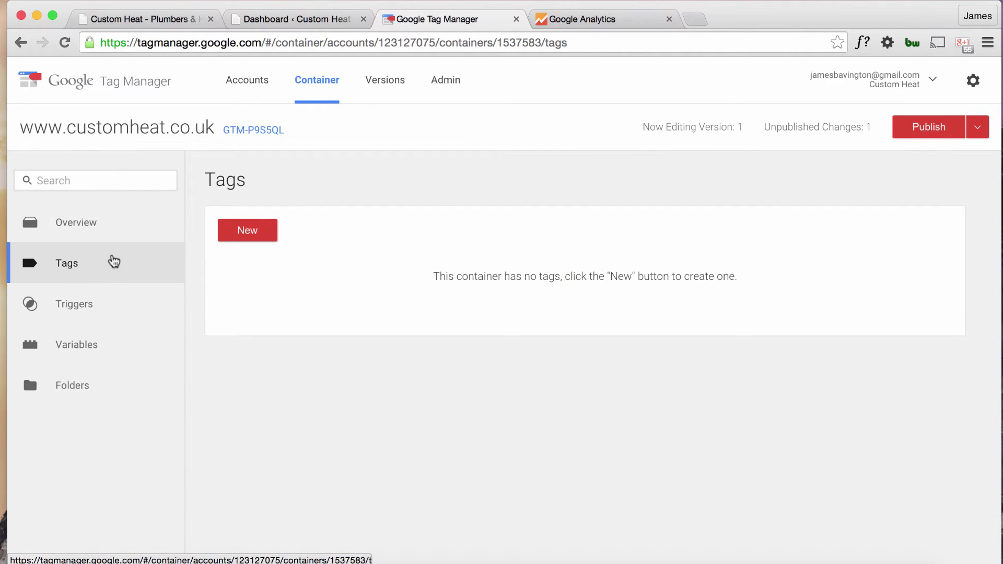
left_click(254, 237)
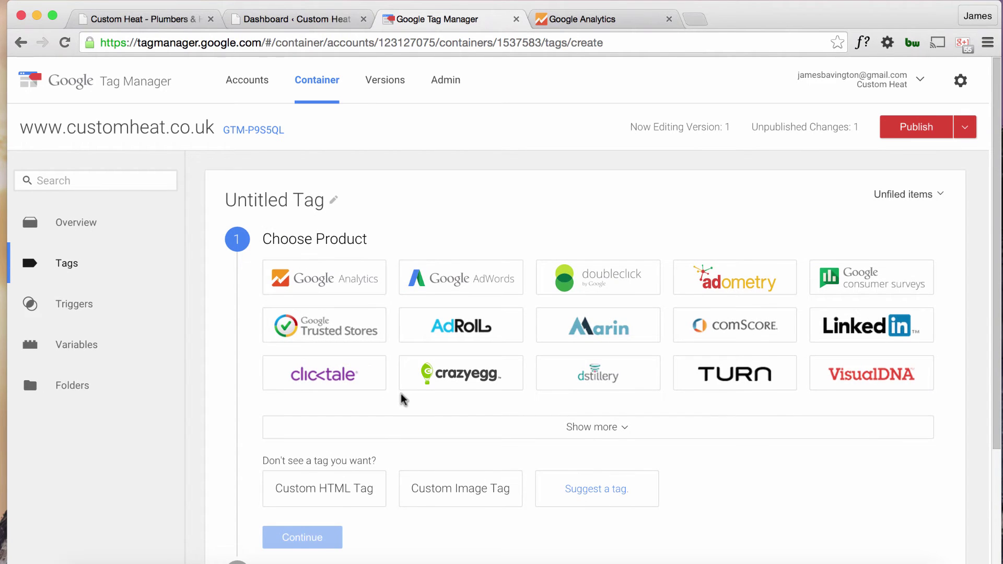
scroll(404, 400, "down", 2)
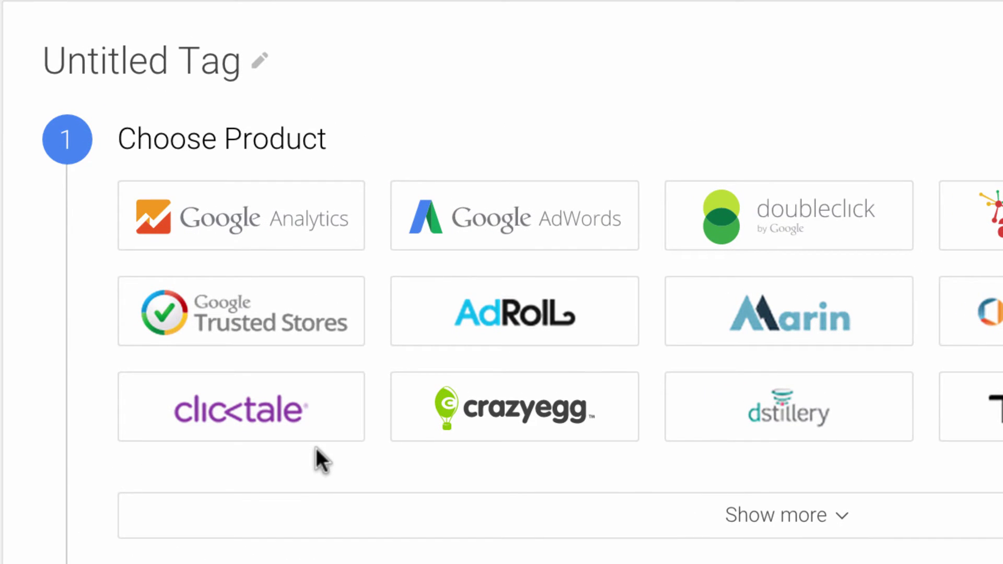
left_click(286, 229)
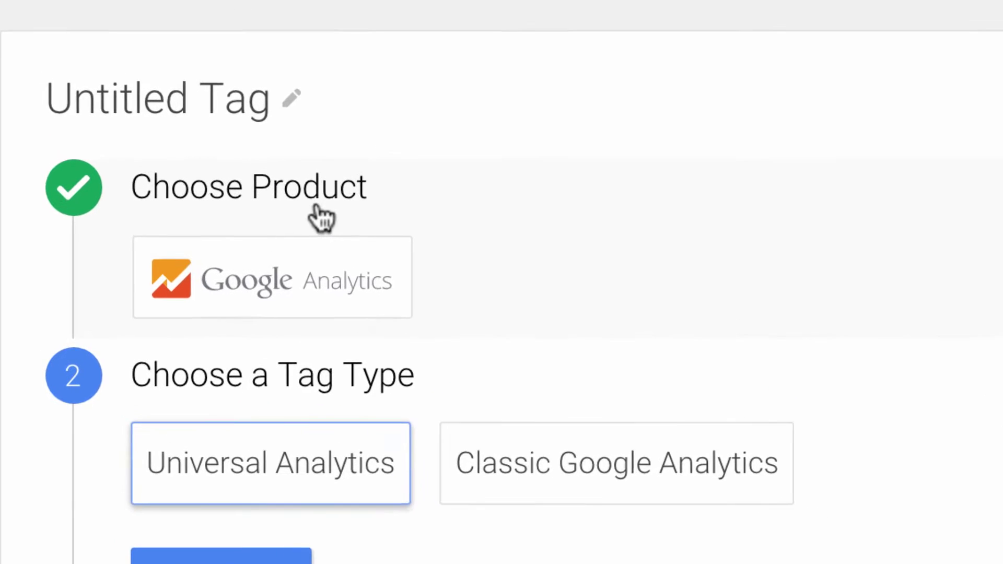
- Name the tag 'Google Analytics Integration' and set its type to Universal Analytics
left_click(223, 129)
triple_click(272, 77)
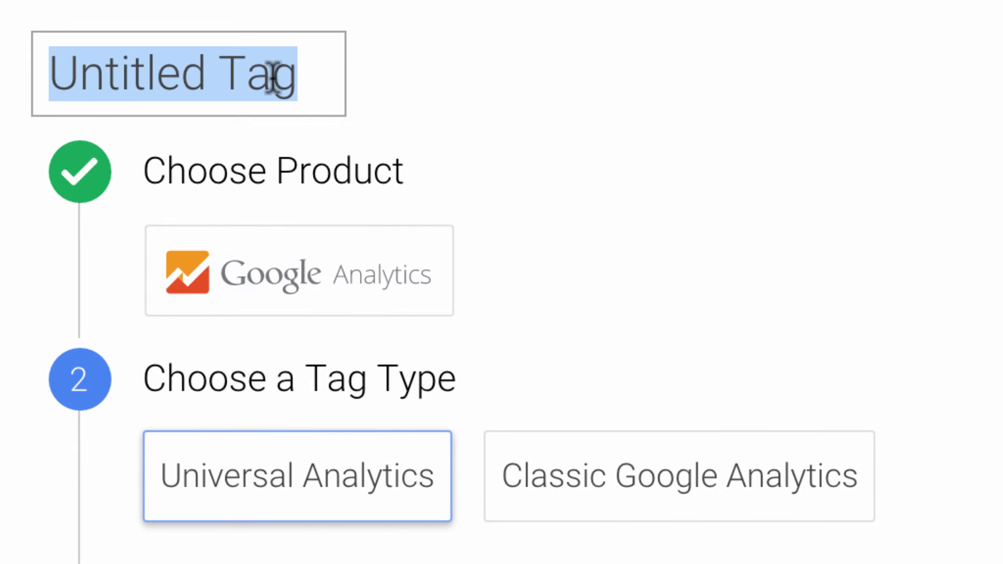
type("Google Analytics Integration")
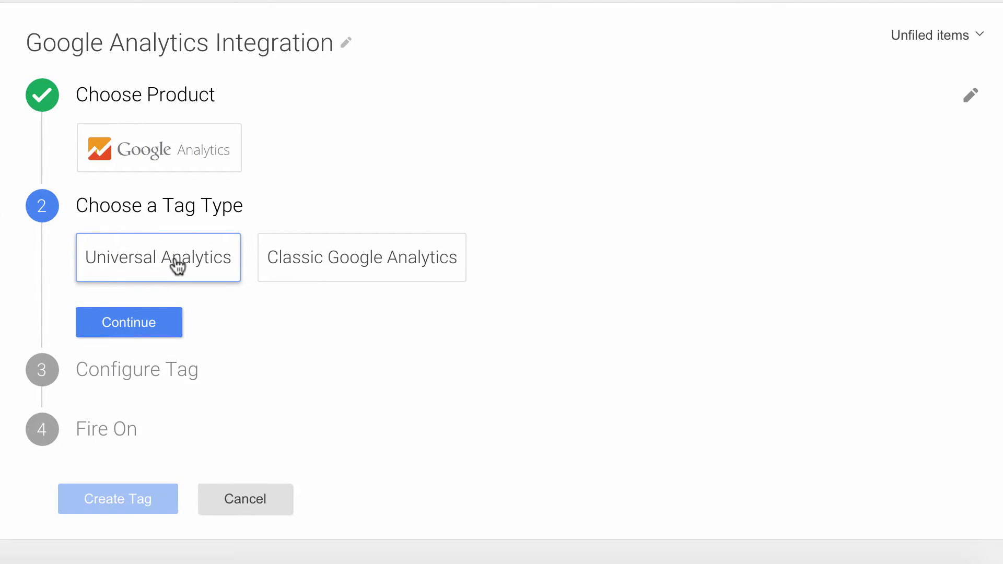
left_click(178, 266)
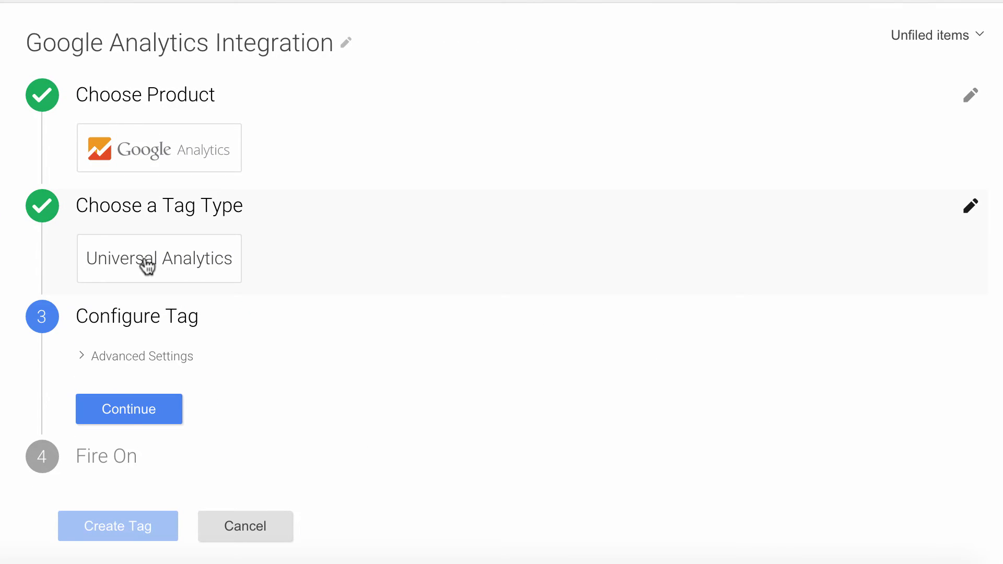
left_click(130, 266)
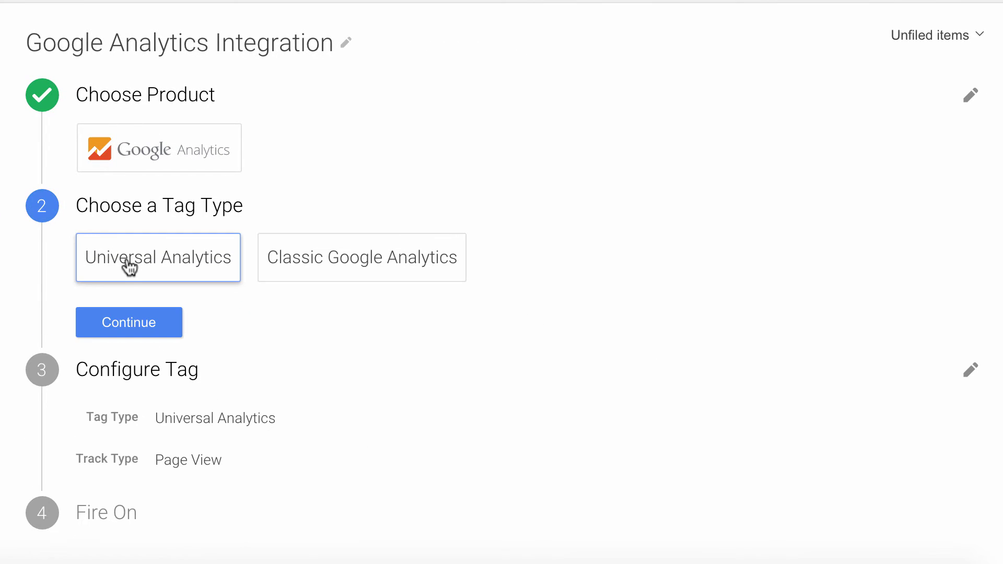
left_click(143, 324)
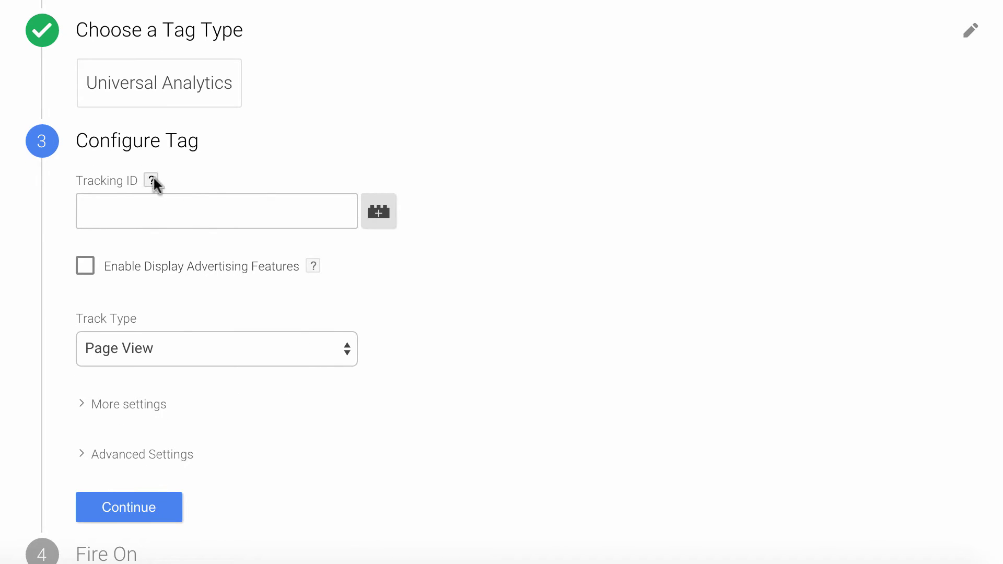
- Set Tracking ID to the {{GA Tracking ID}} variable, leaving Track Type as Page View
left_click(130, 207)
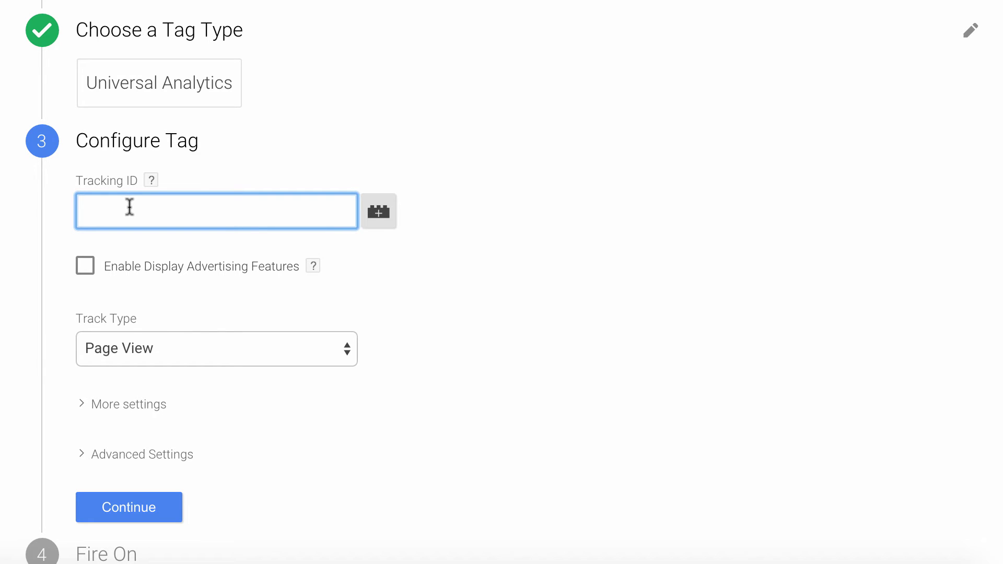
type("UA-30302060-1")
key("ctrl+z")
left_click(377, 225)
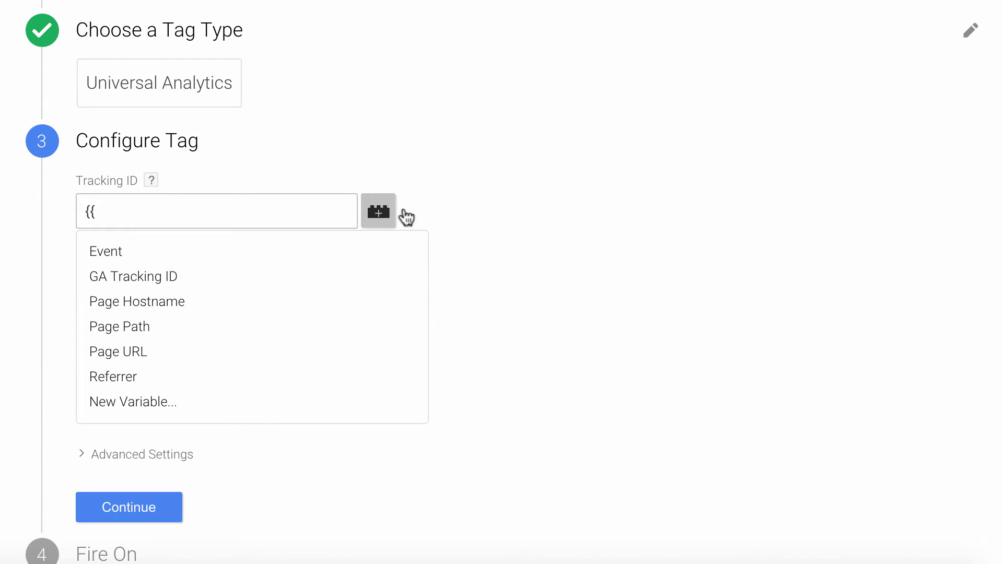
left_click(150, 276)
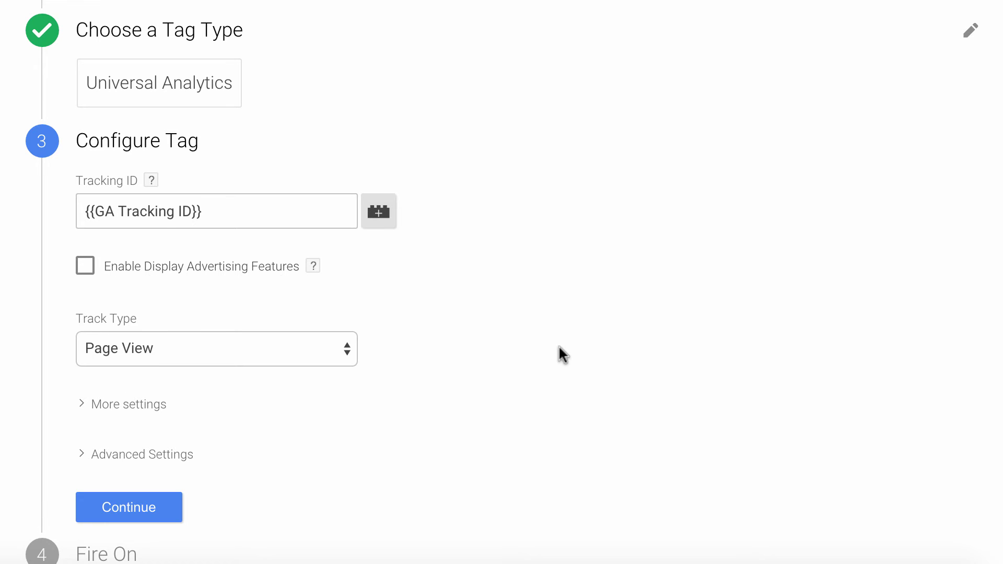
scroll(560, 354, "down", 2)
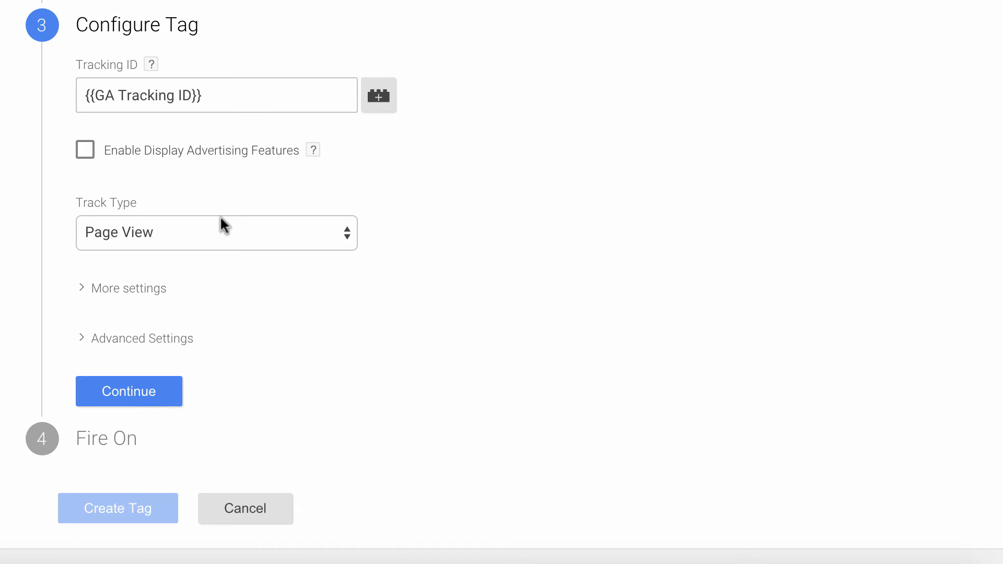
scroll(286, 272, "down", 1)
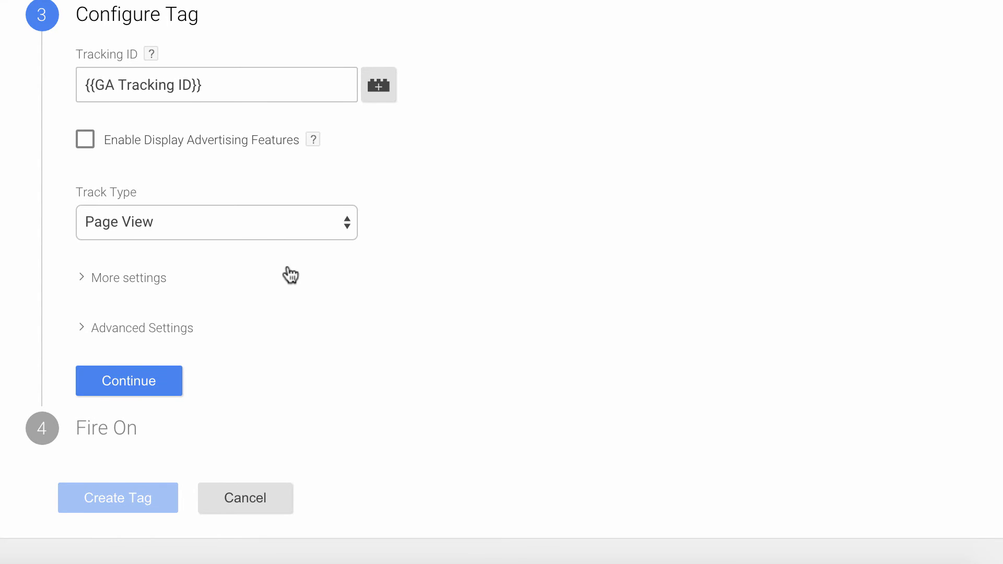
- Make the Google Analytics Integration tag fire on All Pages and create it
left_click(132, 382)
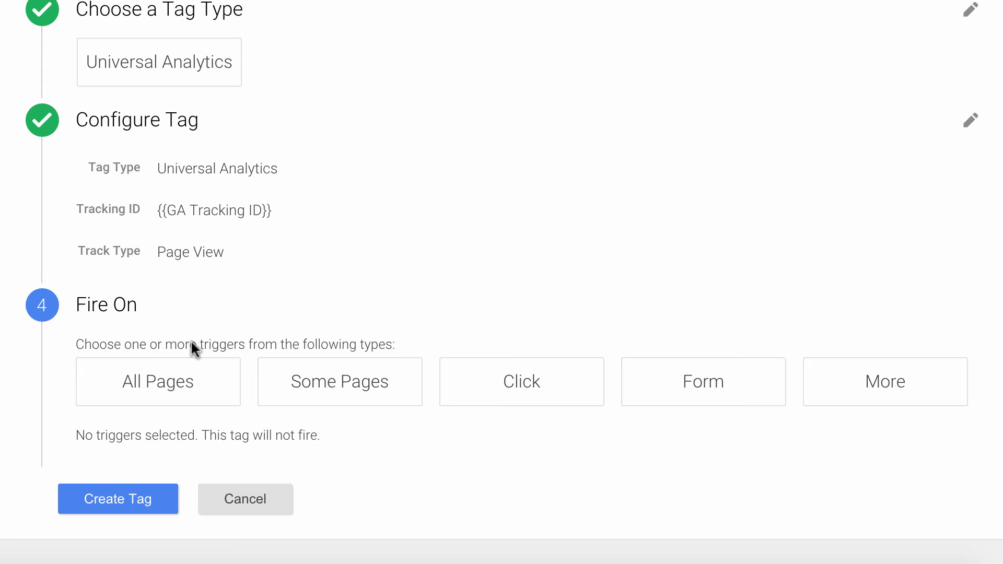
left_click(177, 387)
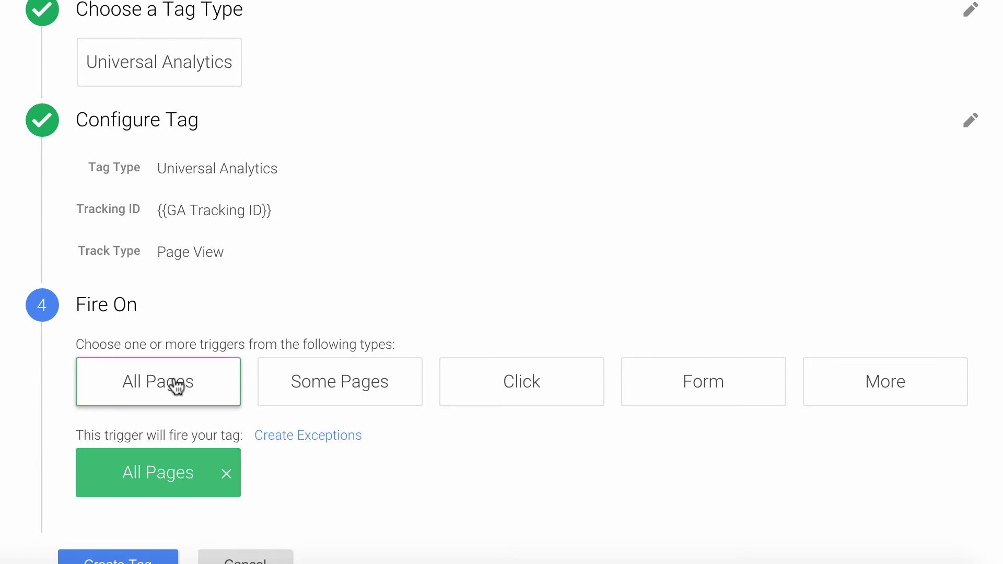
left_click(109, 561)
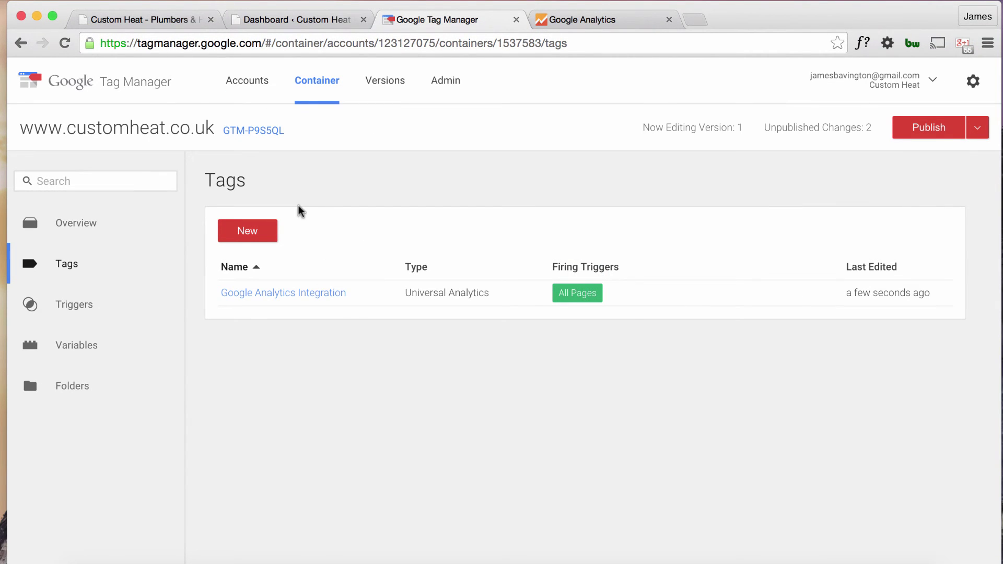
left_click(256, 92)
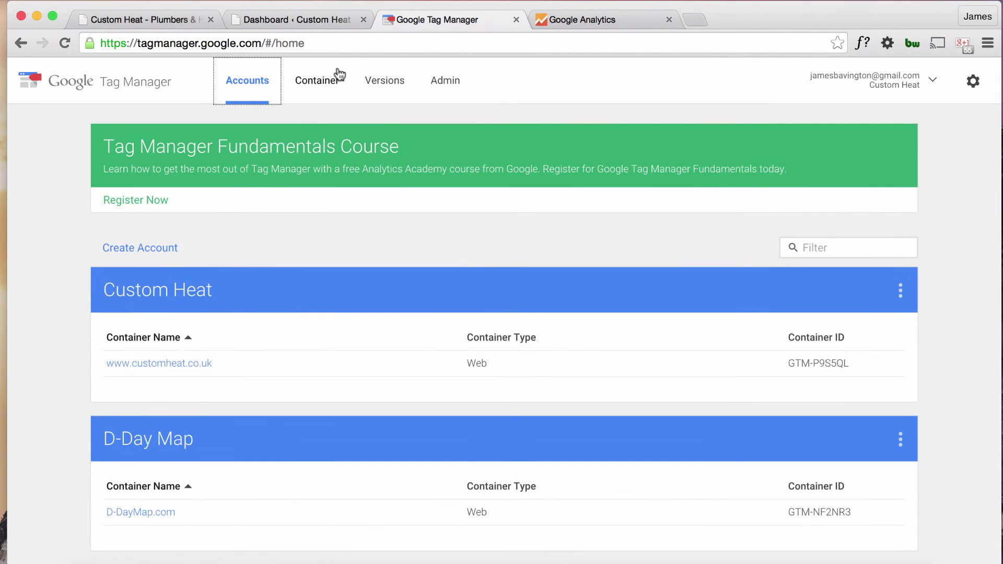
left_click(143, 364)
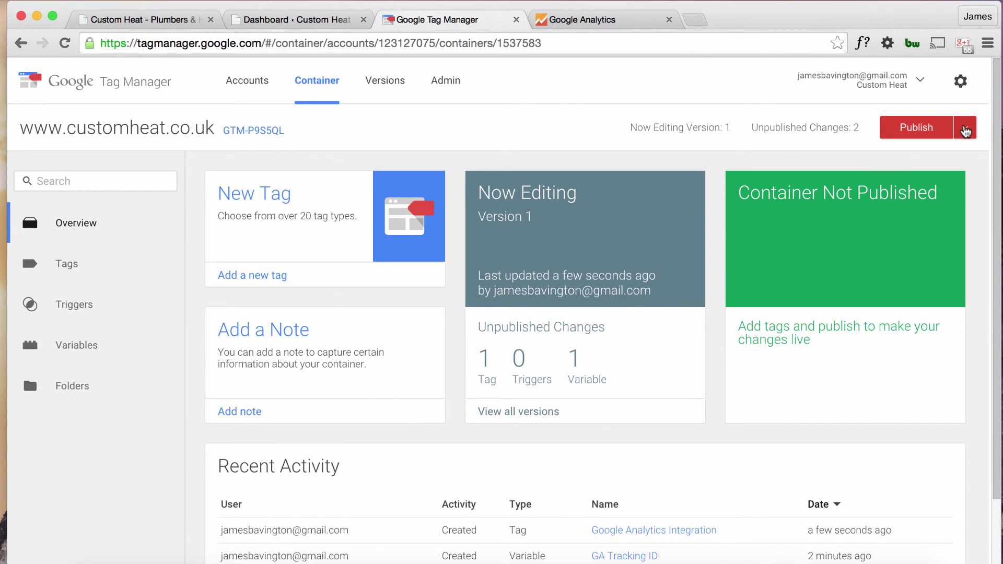
left_click(921, 126)
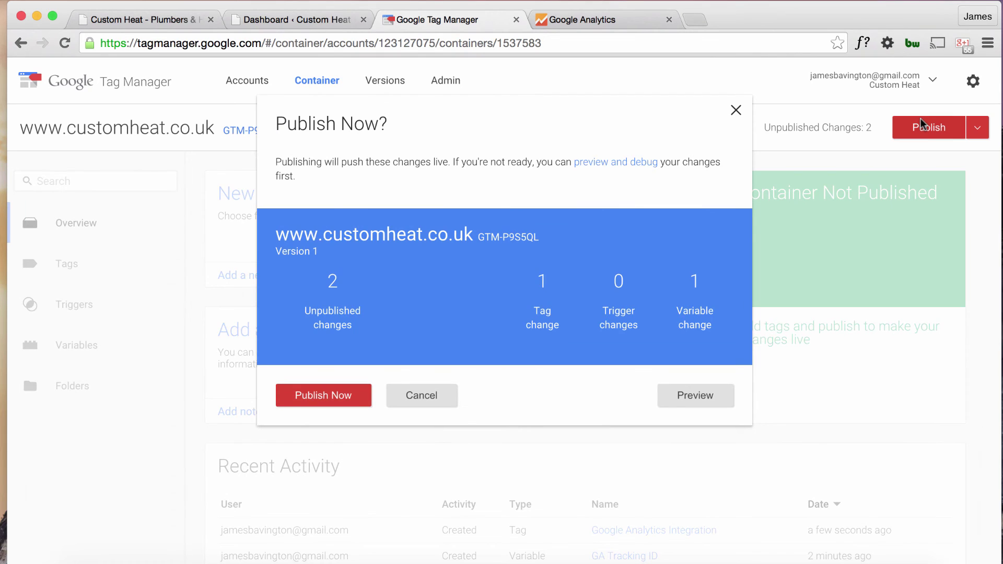
left_click(352, 395)
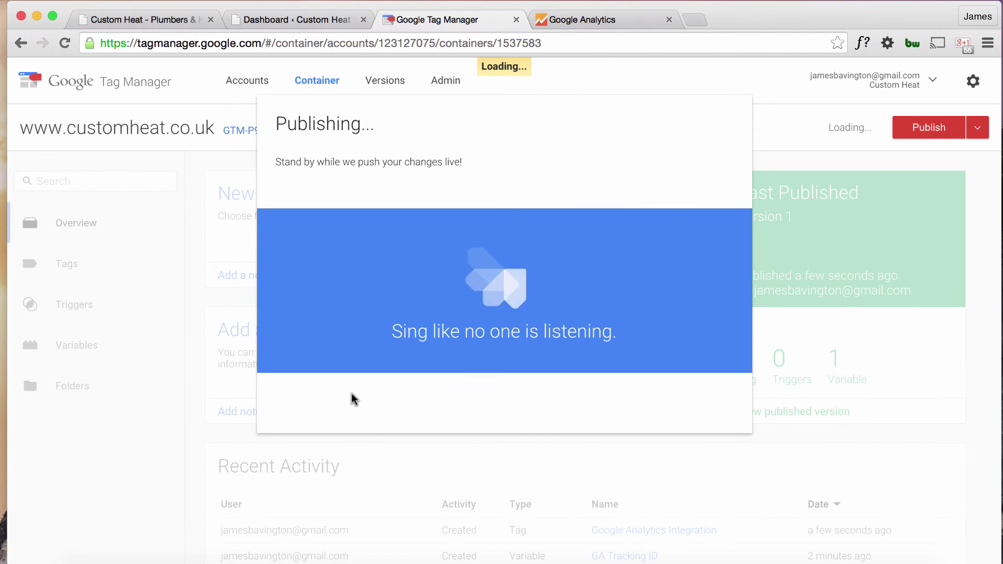
left_click(316, 341)
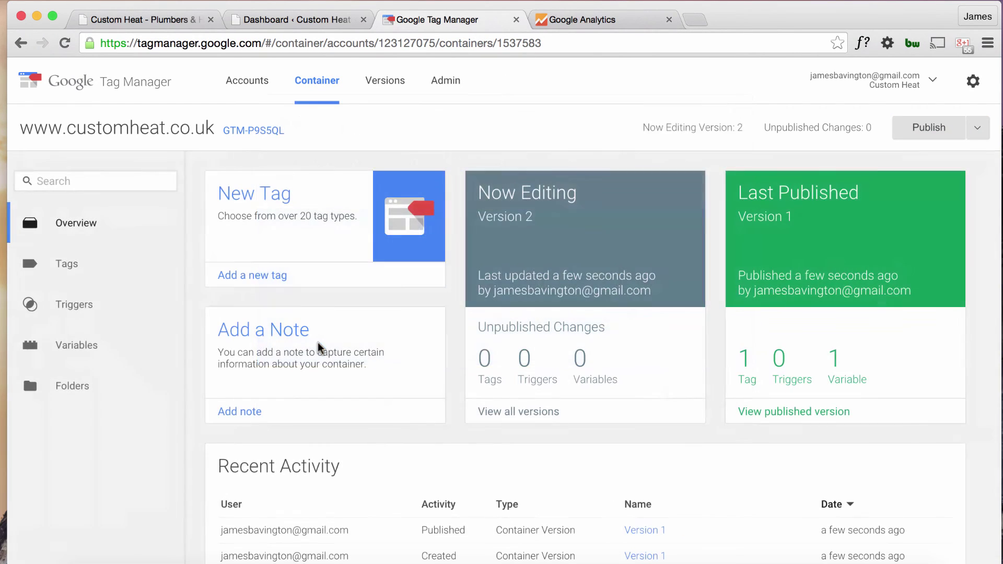
left_click(968, 132)
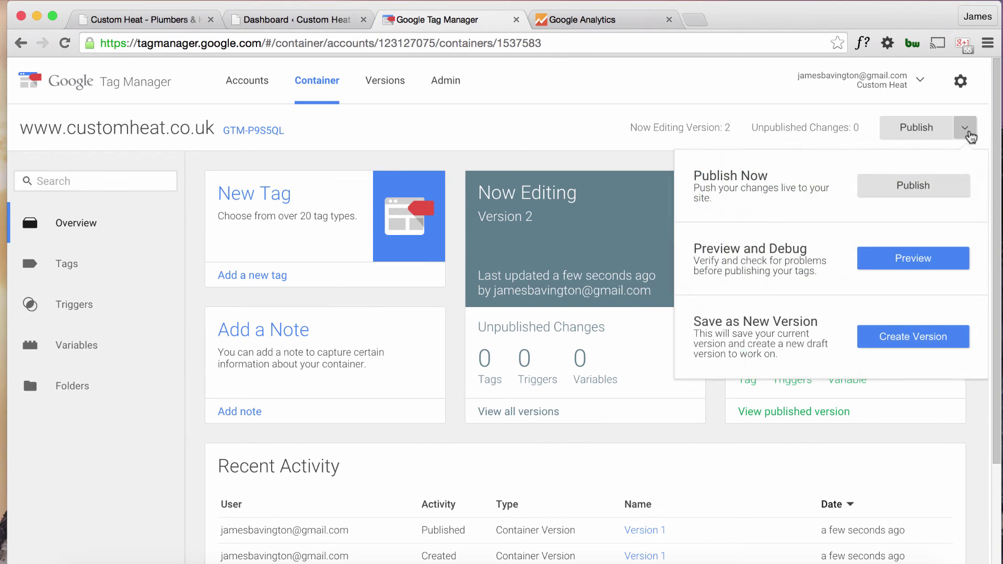
- Preview the container on the Custom Heat site, confirming the tag fires on the home and Installations pages
left_click(871, 256)
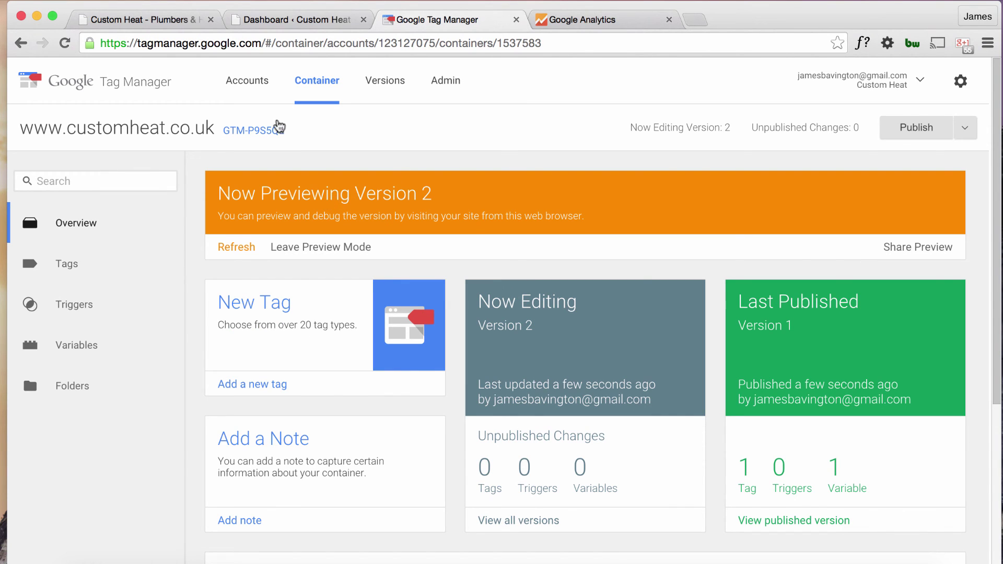
left_click(132, 11)
left_click(66, 42)
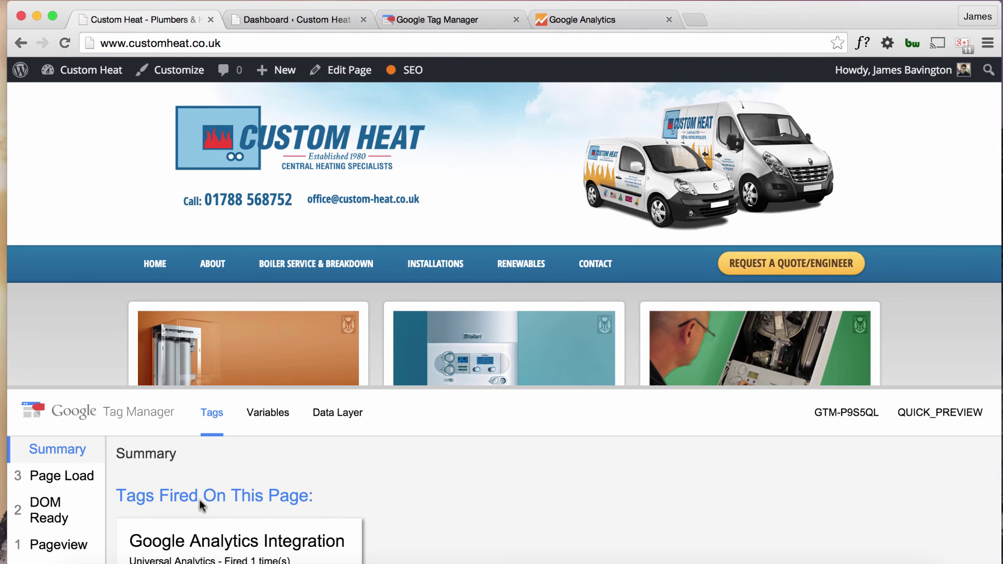
left_click_drag(545, 388, 542, 248)
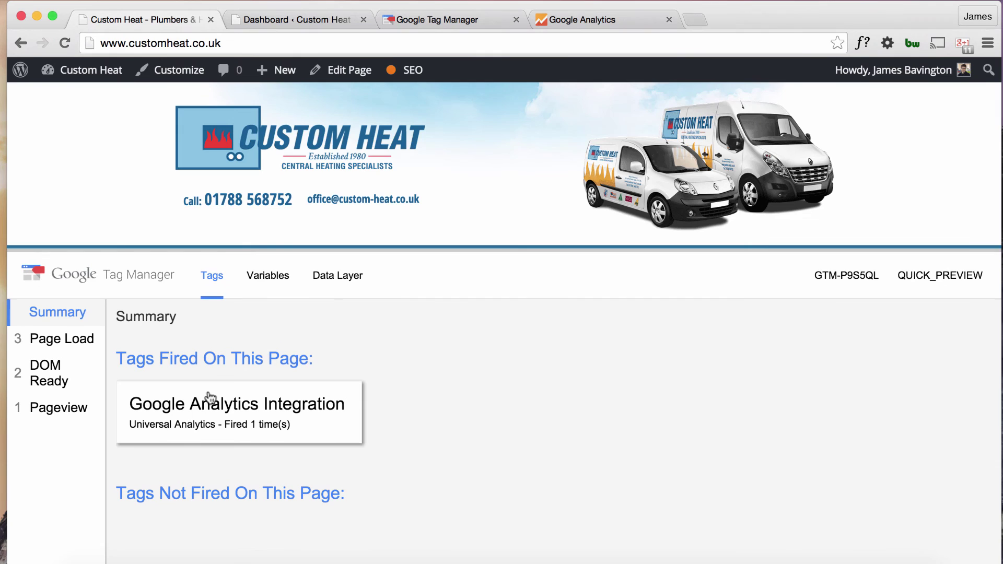
scroll(397, 157, "down", 3)
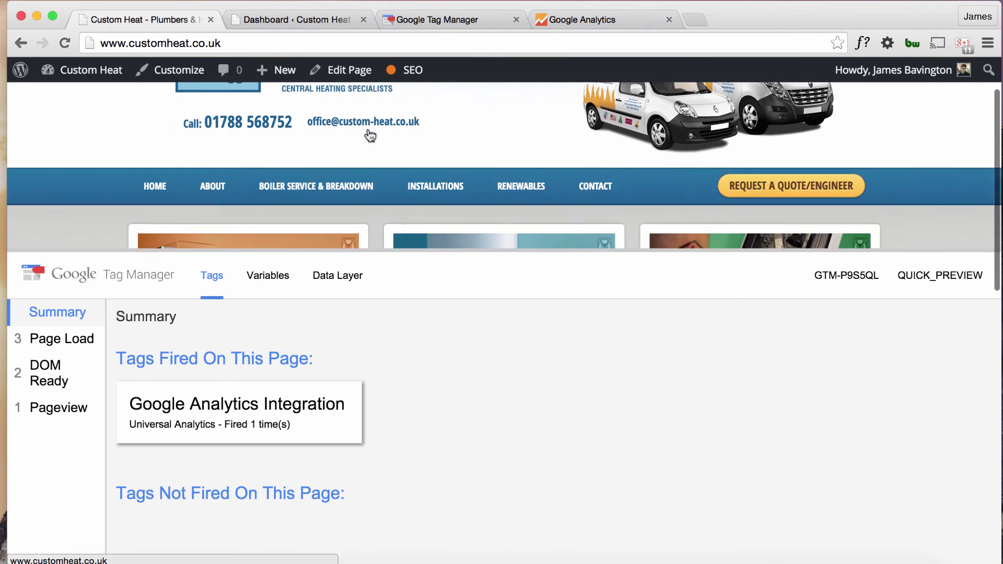
left_click(424, 184)
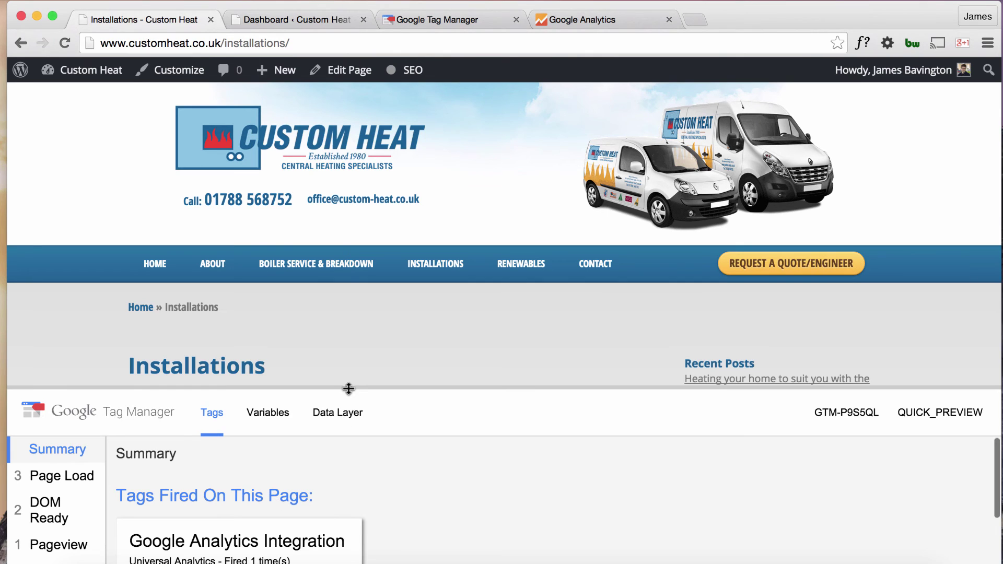
left_click_drag(347, 390, 345, 369)
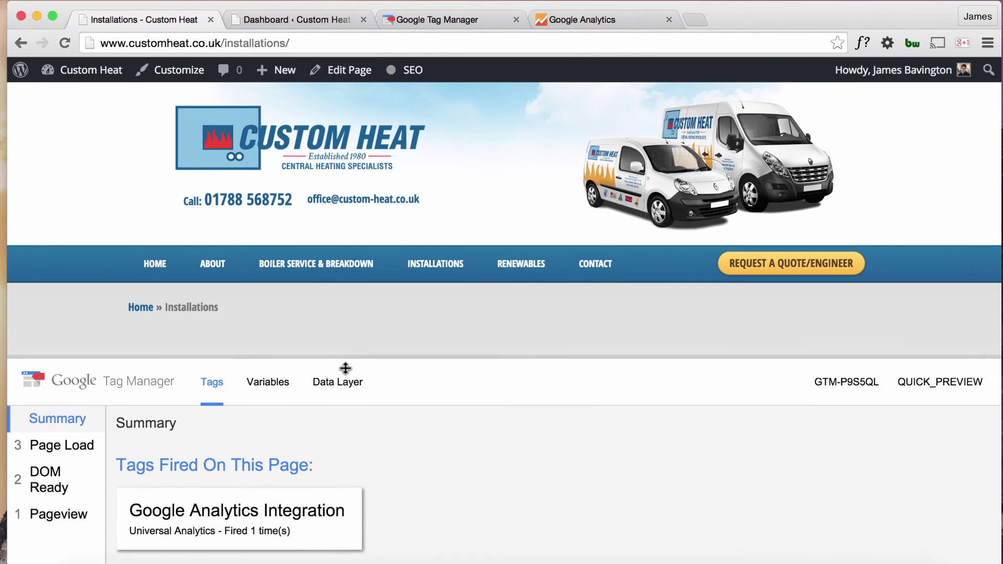
- Leave Tag Manager preview mode for the container
left_click(444, 21)
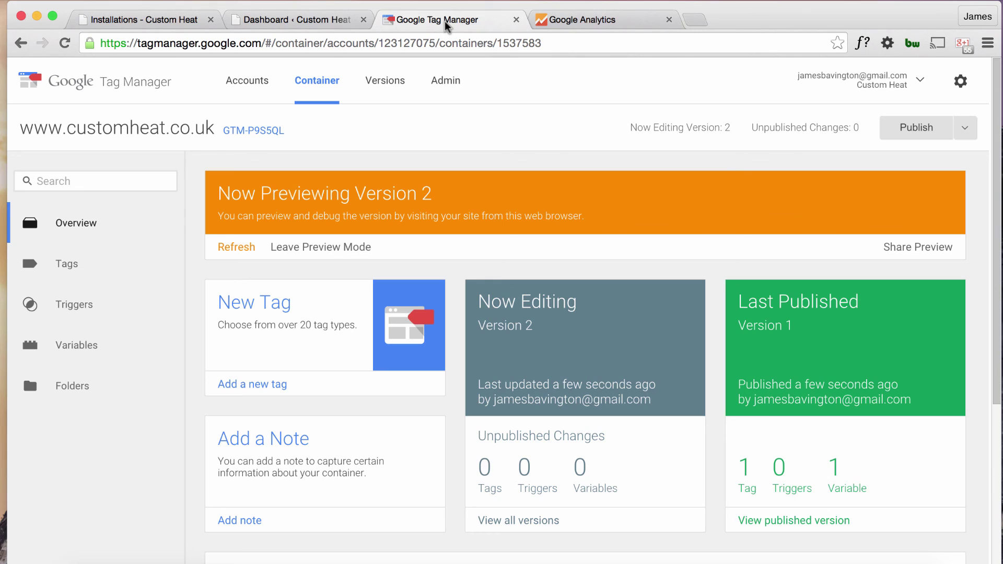
left_click(318, 247)
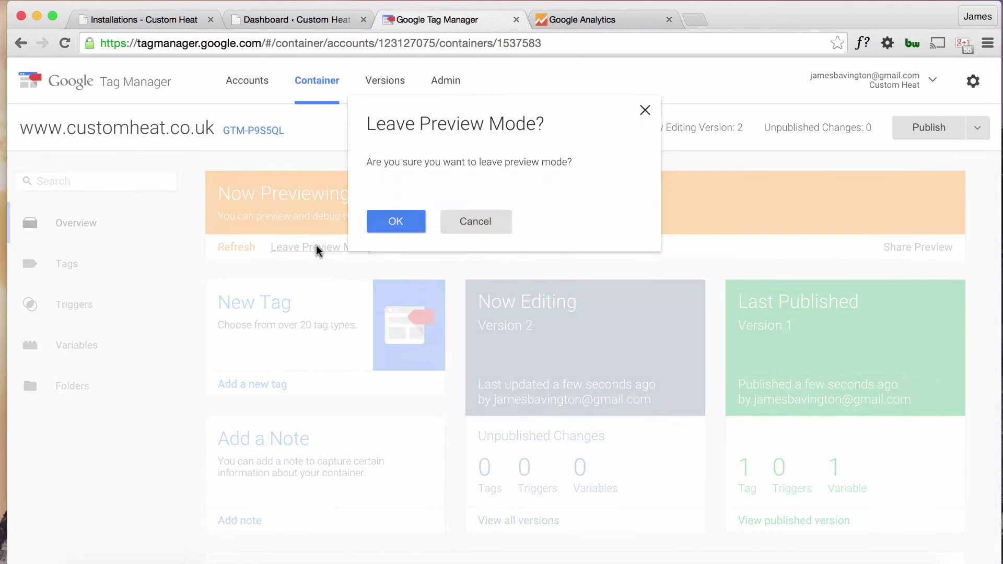
left_click(393, 218)
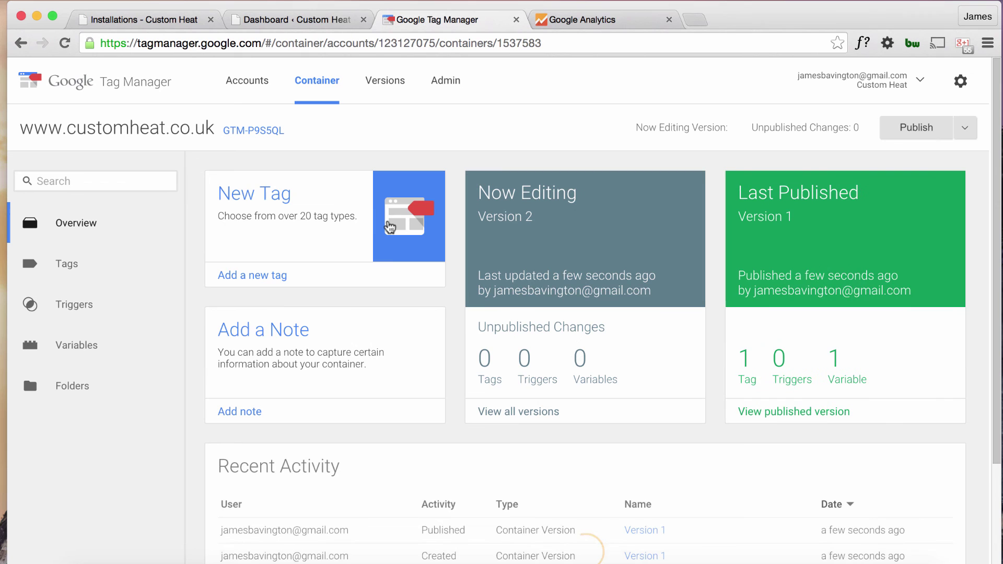
scroll(393, 319, "down", 5)
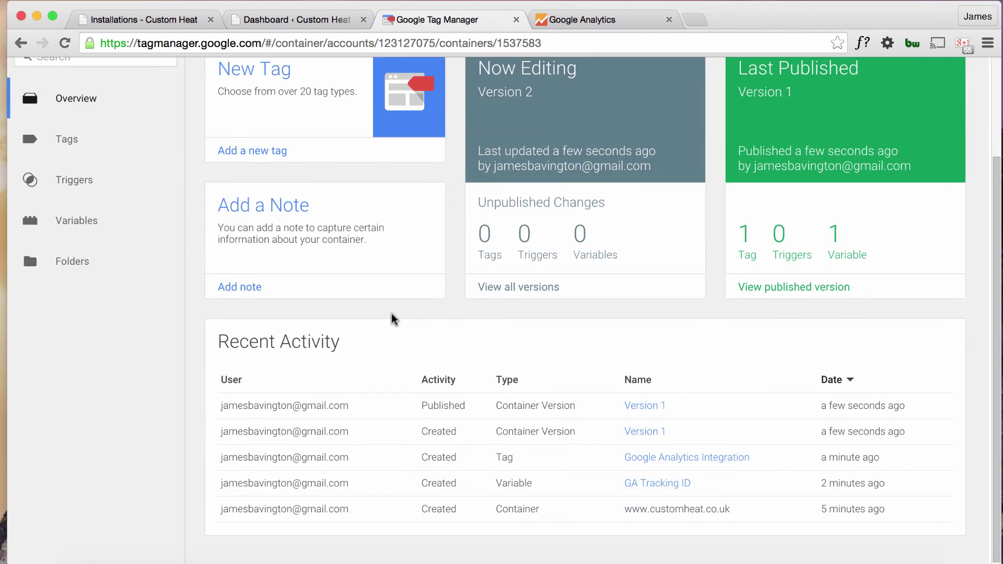
scroll(393, 320, "up", 5)
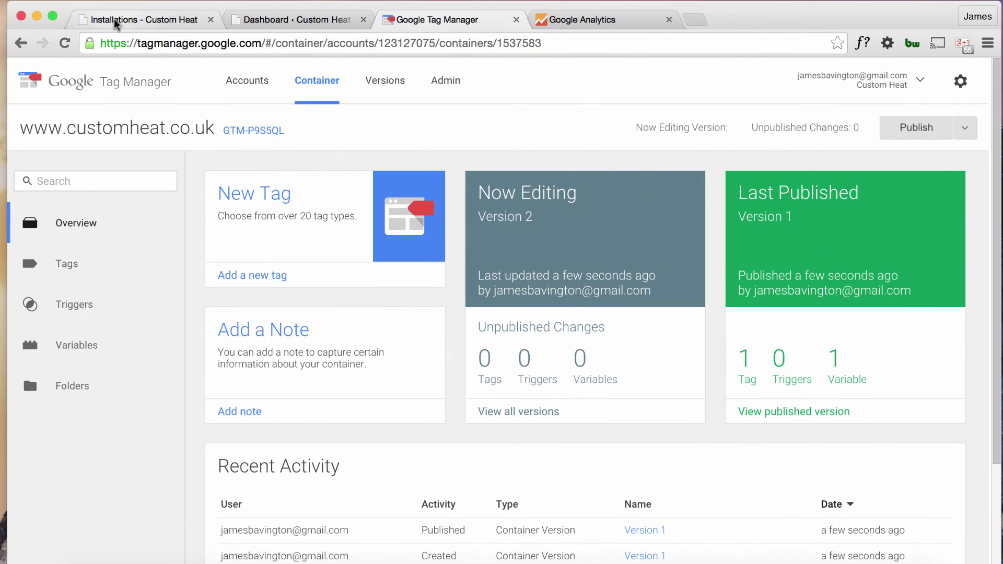
- Open the Custom Heat site's About > Meet the Team page
left_click(128, 20)
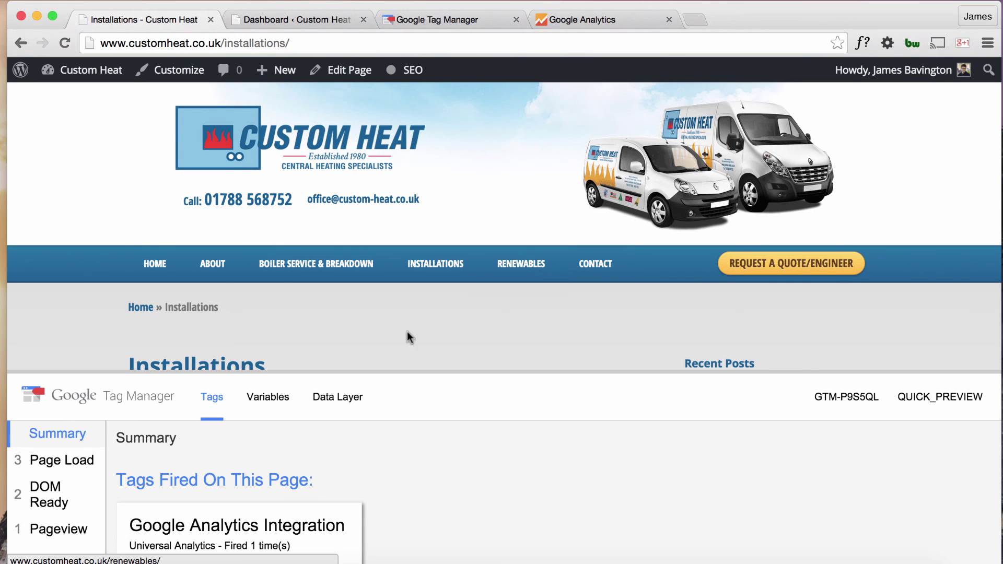
mouse_move(217, 271)
left_click(220, 296)
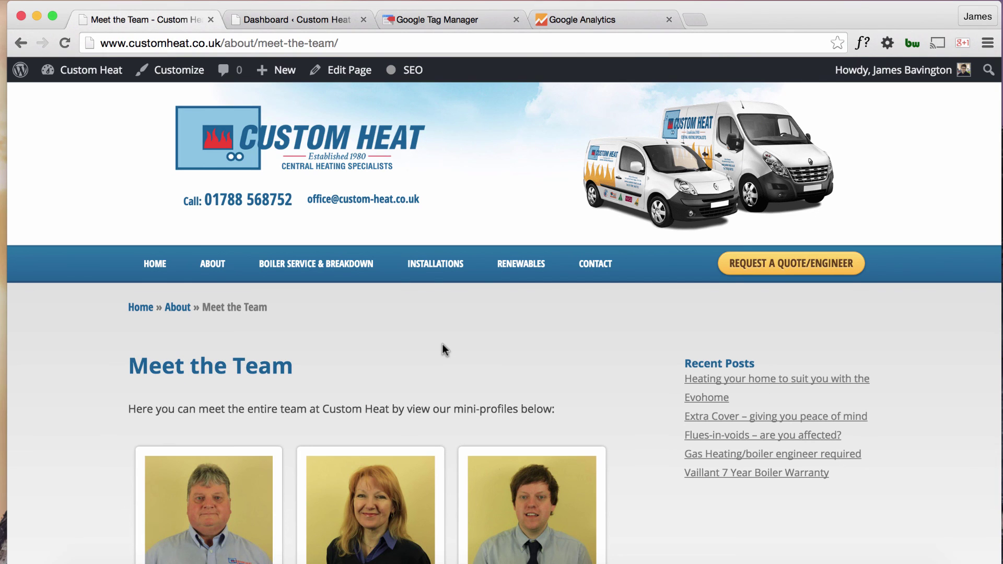
- Check Google Analytics Real-Time Overview shows 1 active user on /about/meet-the-team/index.php
left_click(598, 20)
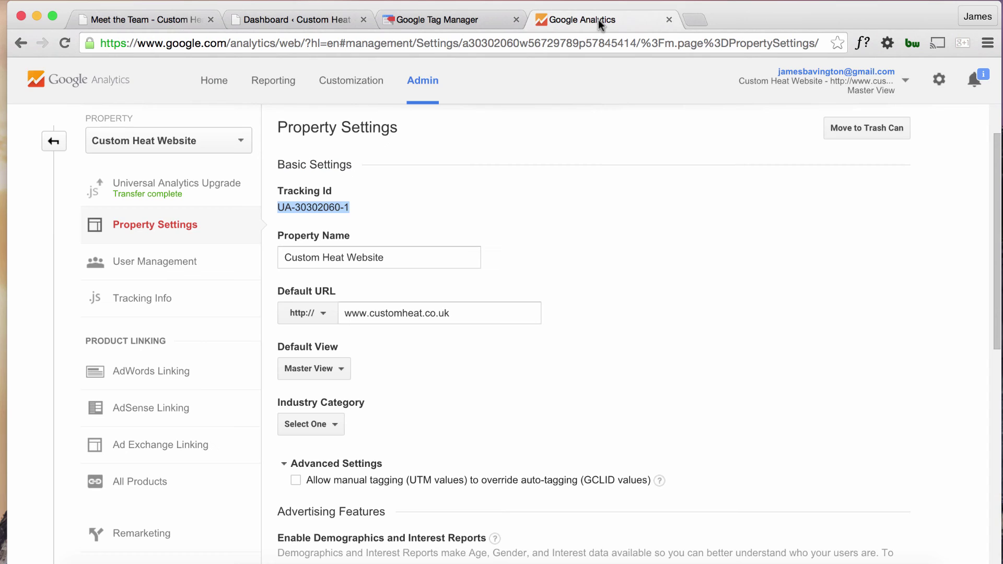
left_click(284, 80)
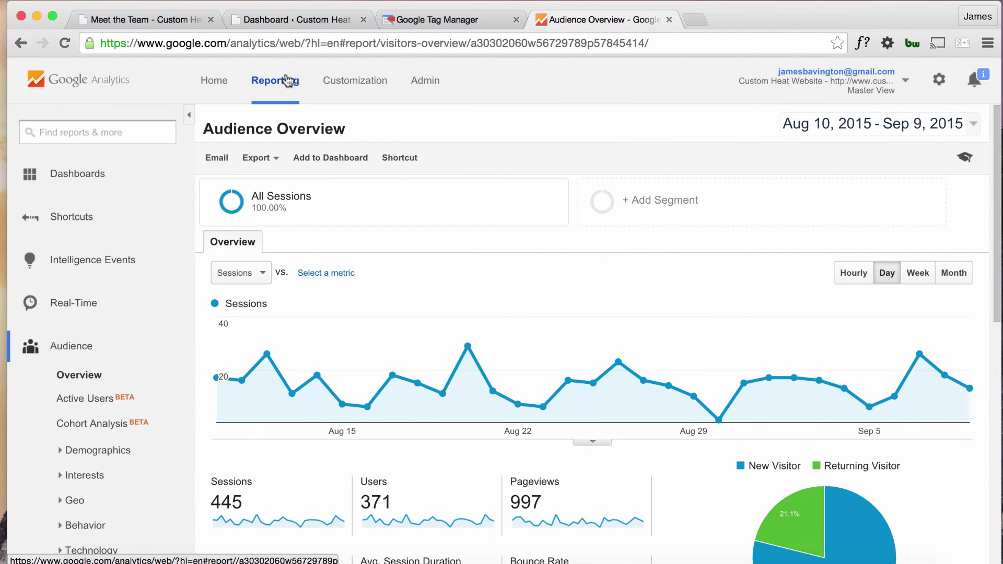
left_click(76, 303)
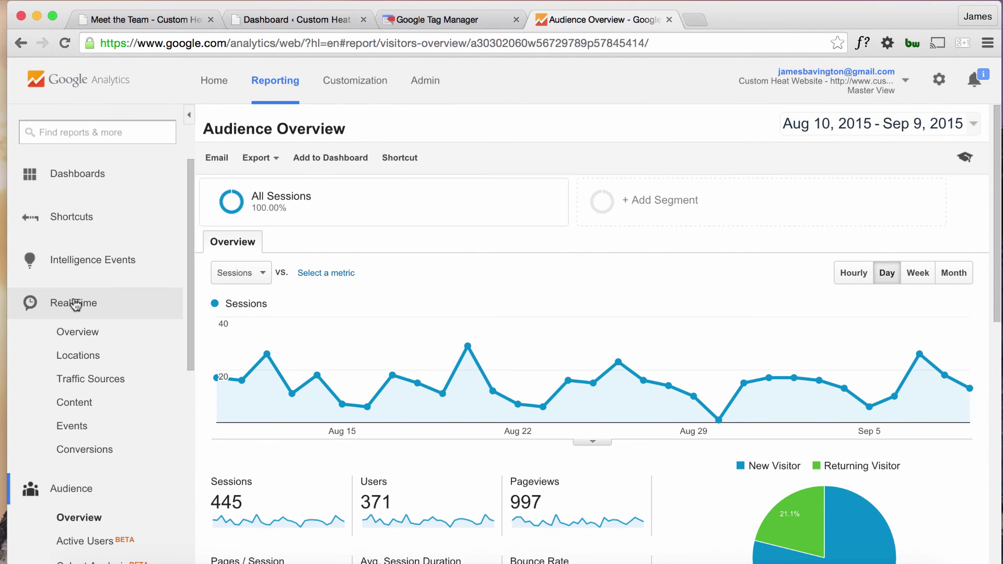
left_click(70, 333)
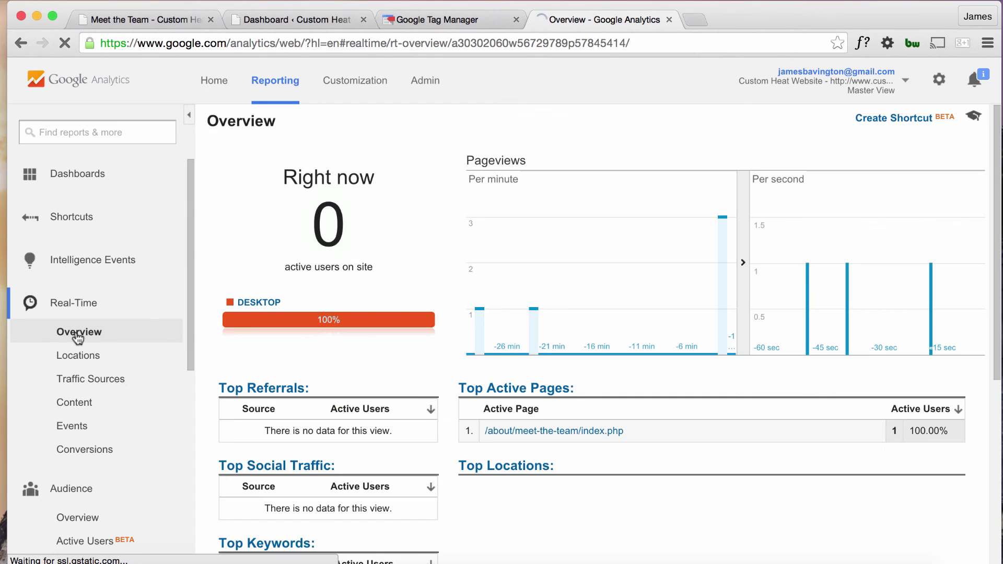
scroll(402, 203, "down", 2)
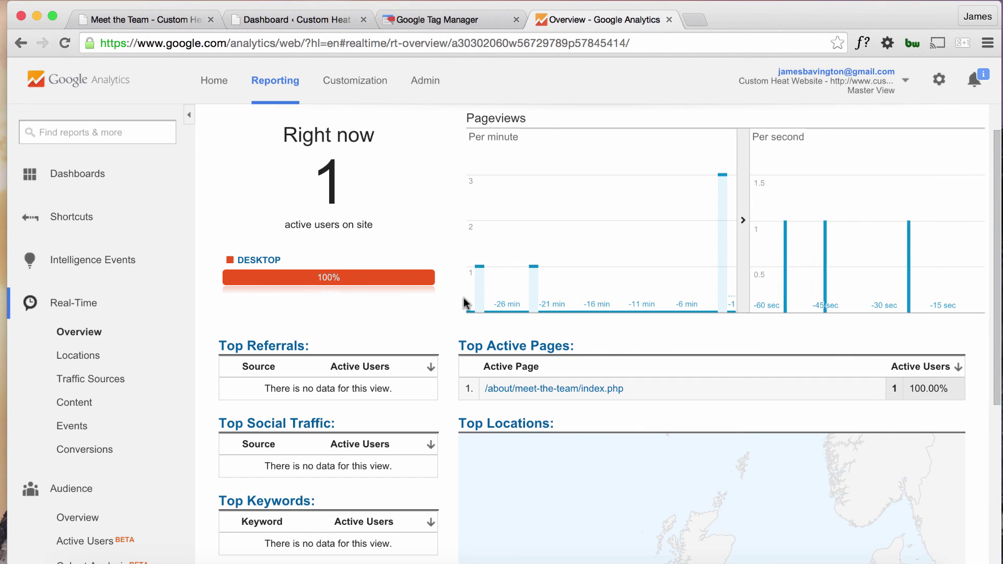
scroll(463, 300, "up", 2)
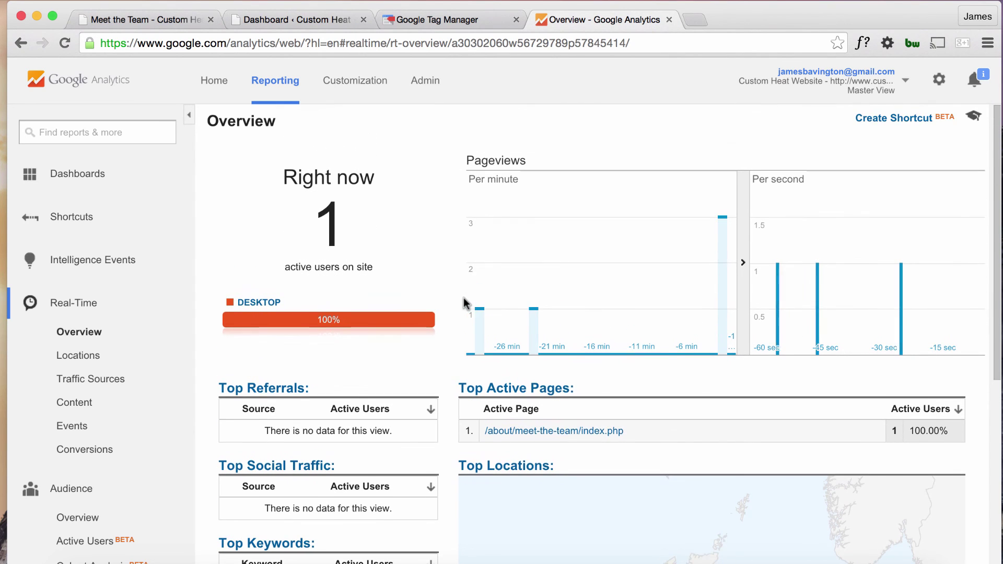